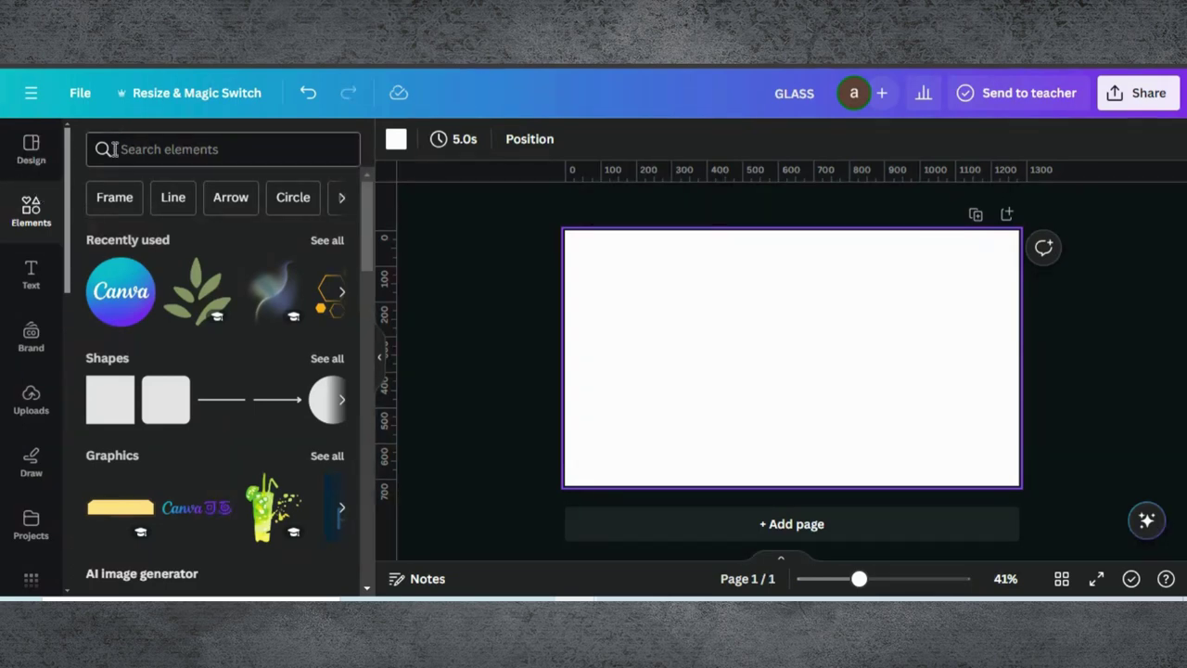
Search elements for 'office room' and add the orange office illustration from Graphics
left_click(117, 150)
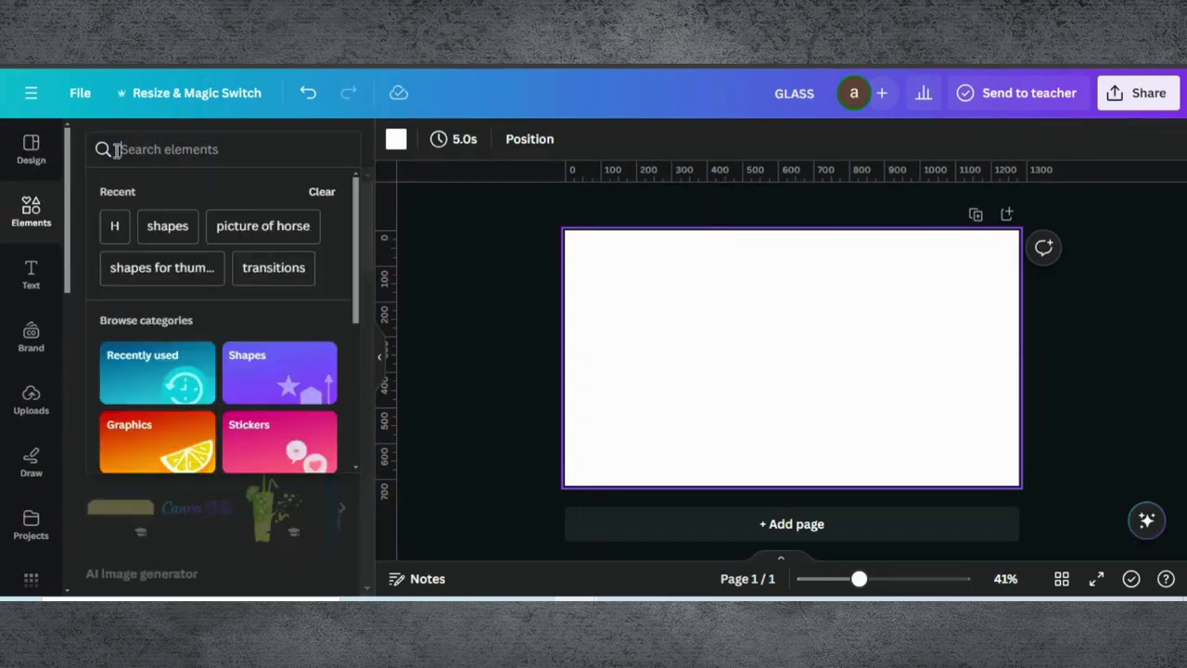
type("roo")
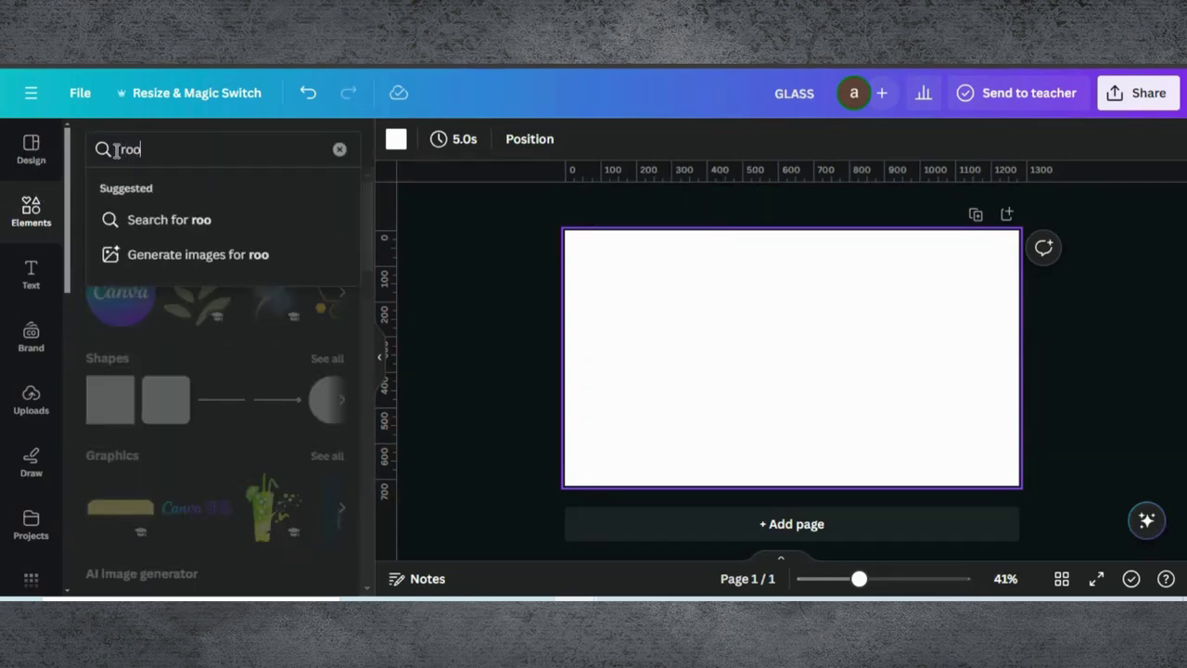
type("m")
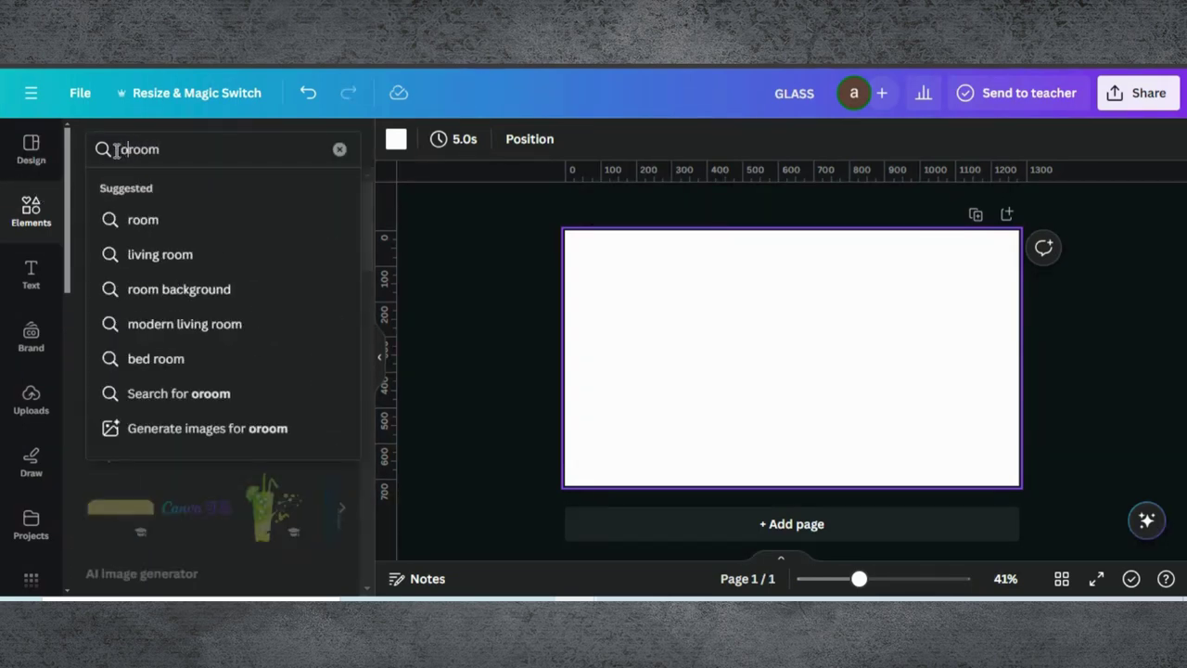
type("ffice")
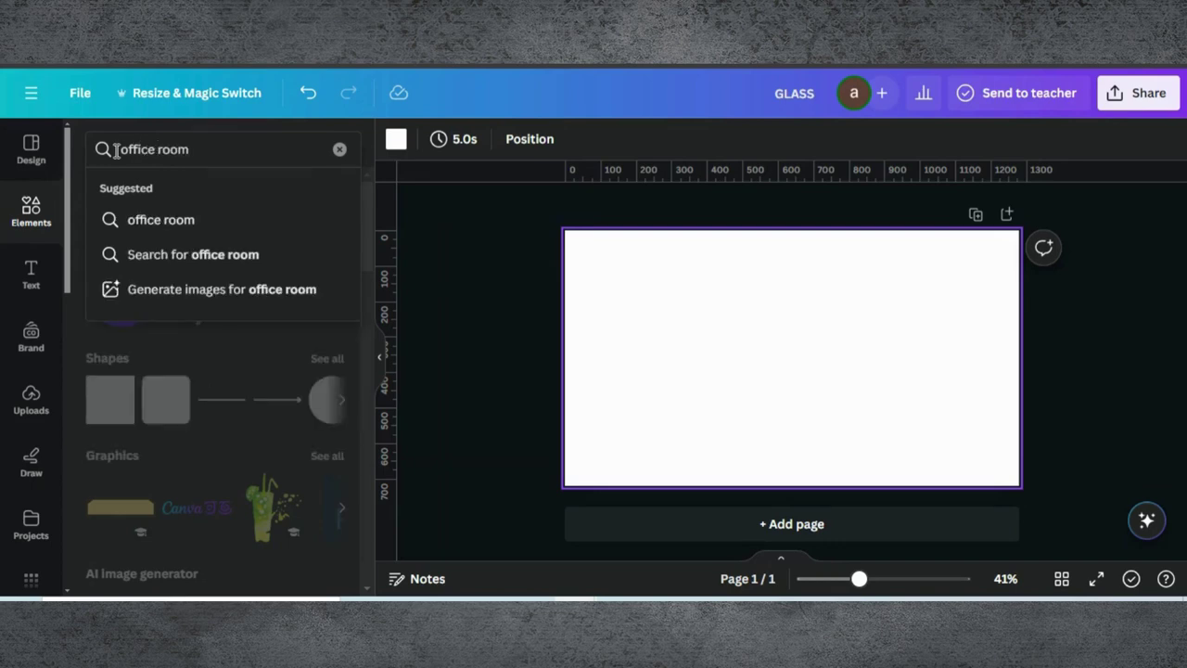
key("Return")
left_click(139, 191)
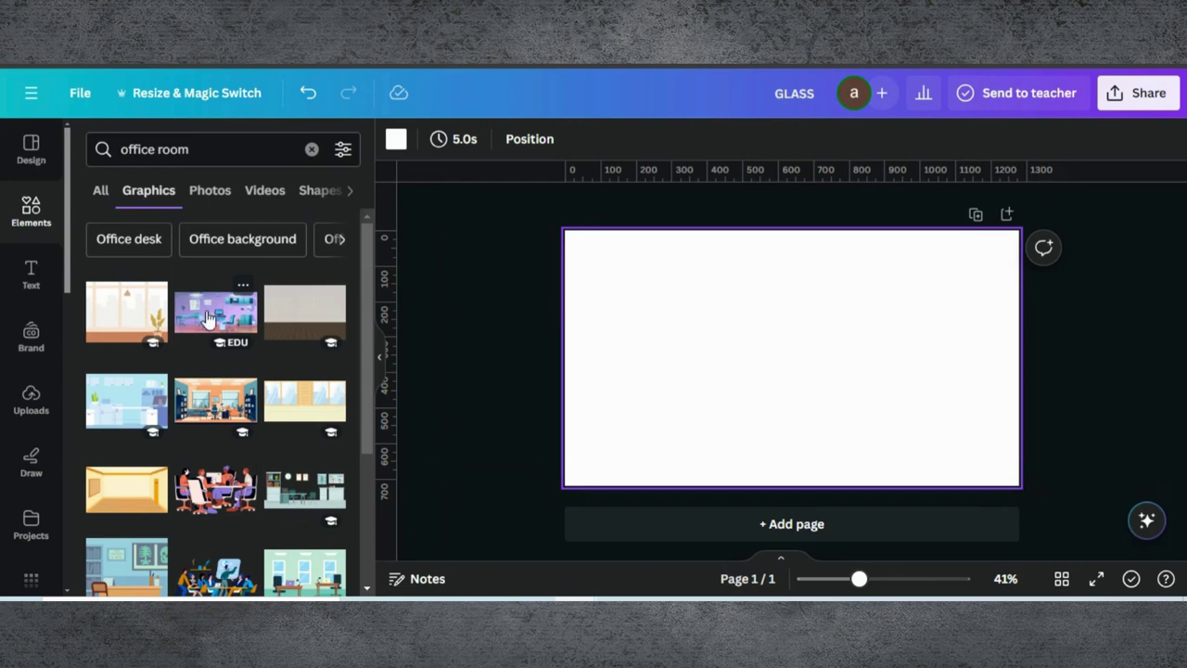
mouse_move(215, 399)
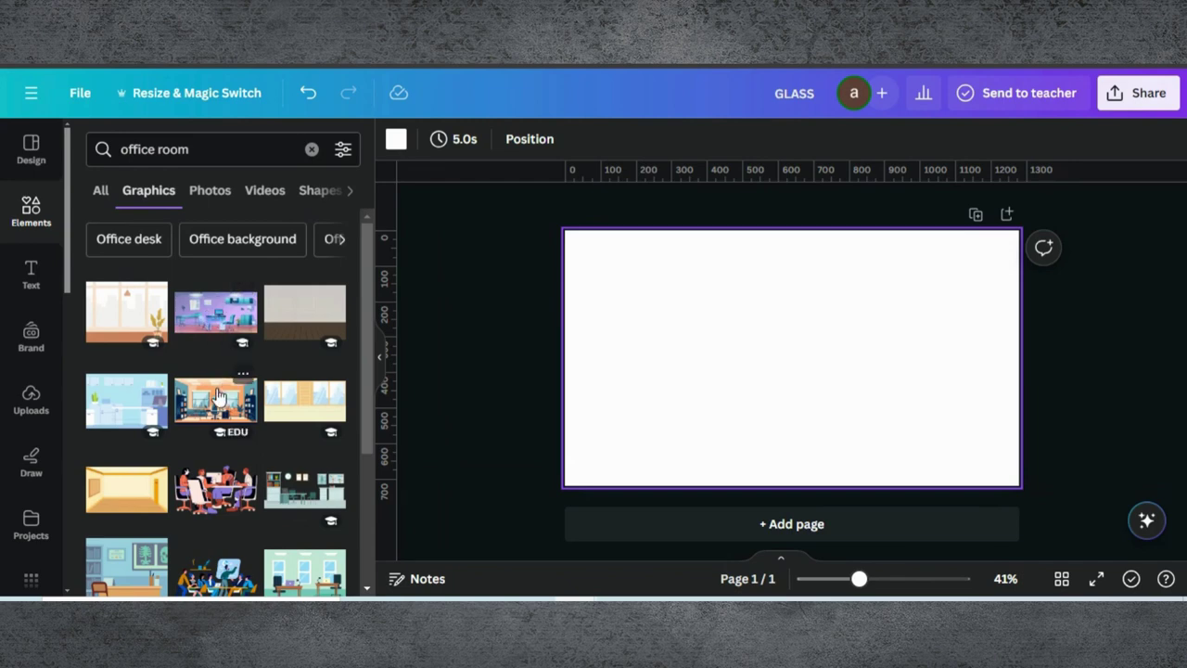
left_click(216, 399)
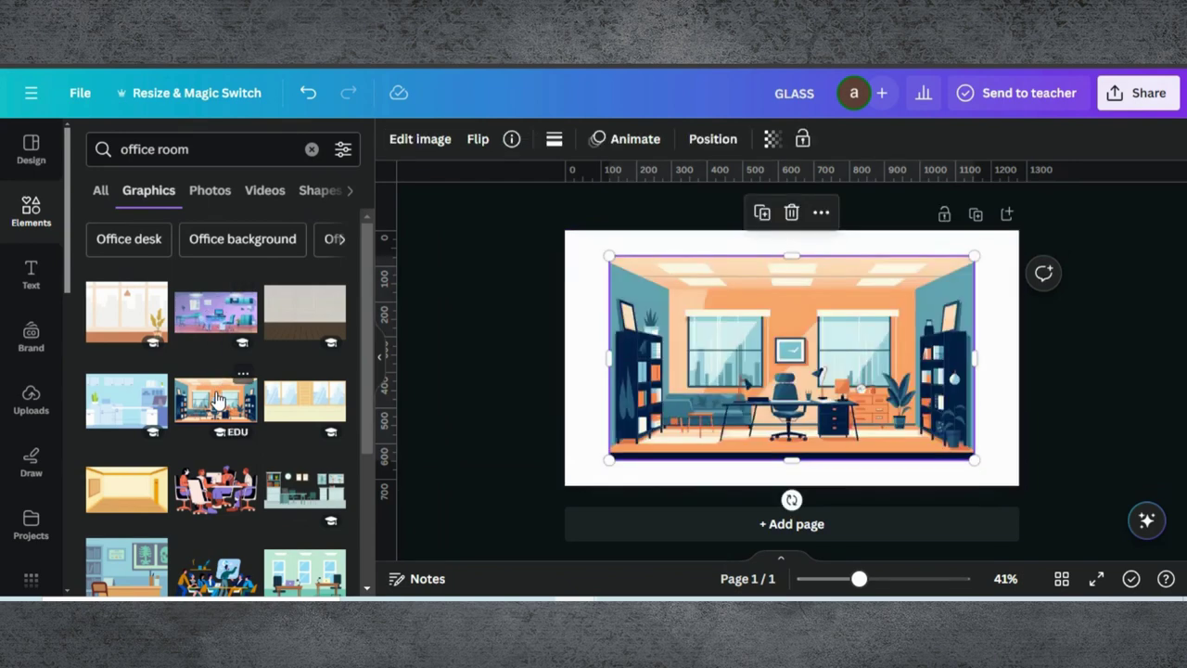
left_click(195, 149)
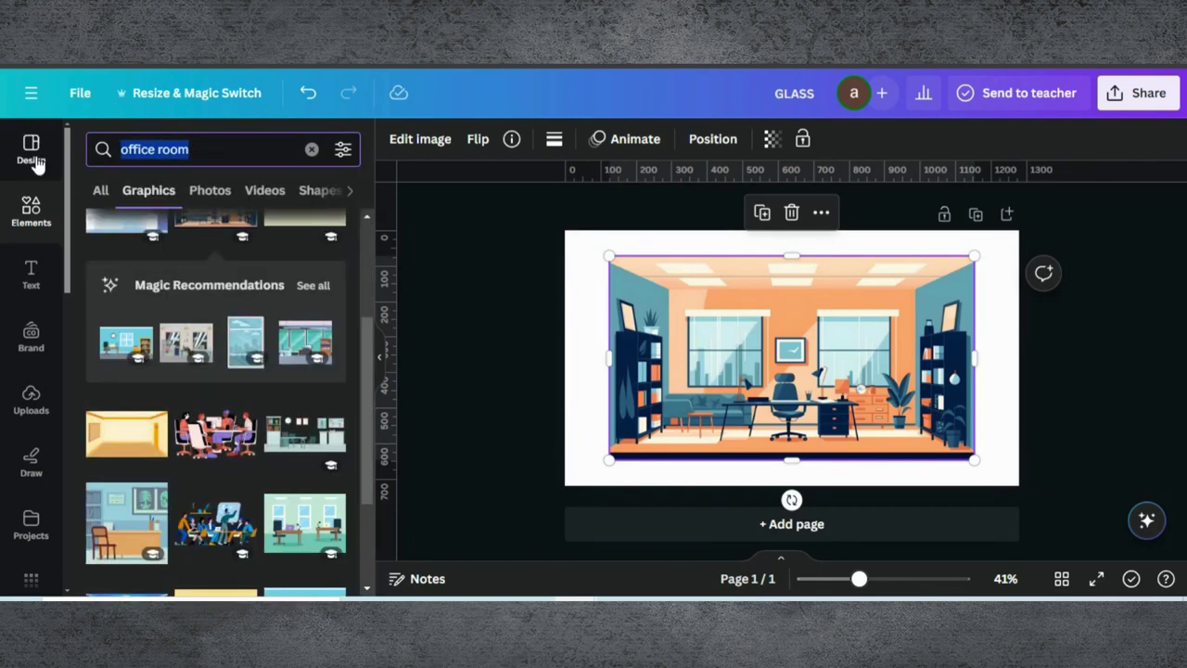
Search graphics for 'man standing' and stretch the office illustration edge to edge across the page
type("man")
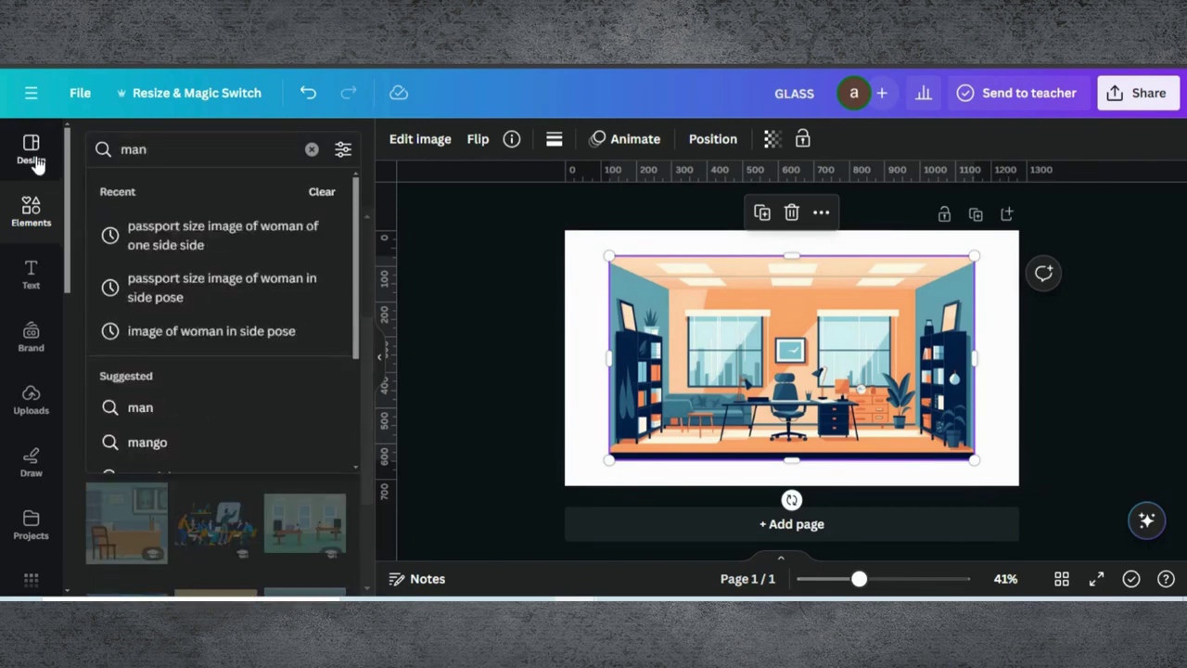
type(" in")
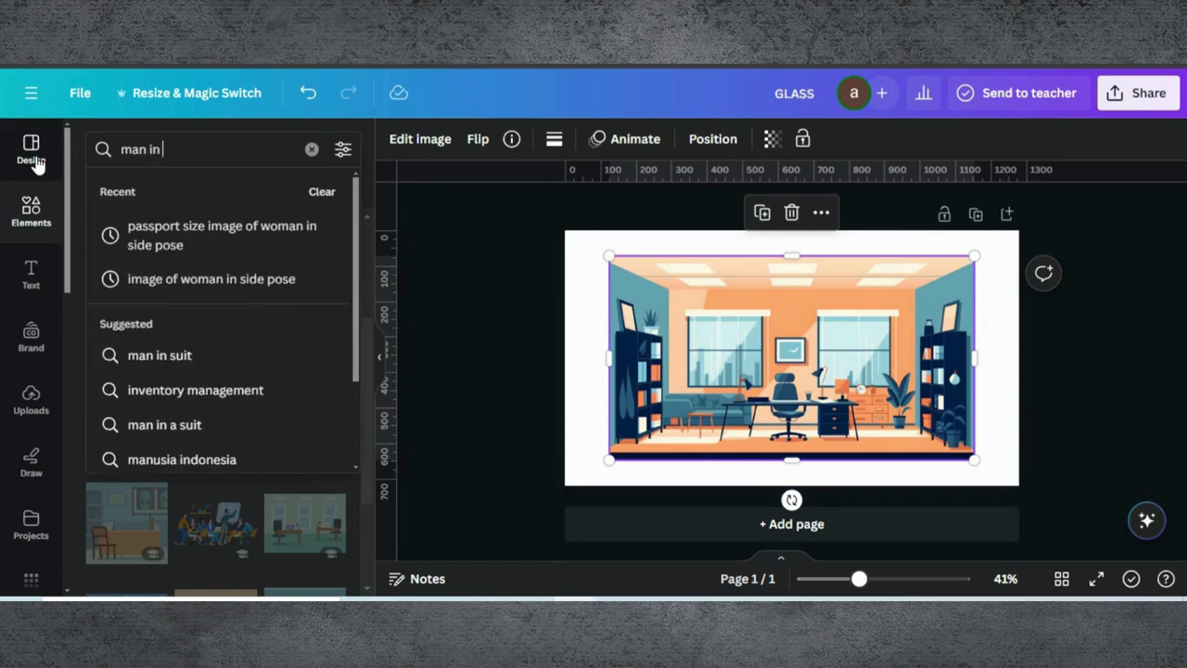
key("BackSpace")
key("BackSpace")
key("BackSpace")
type("standi")
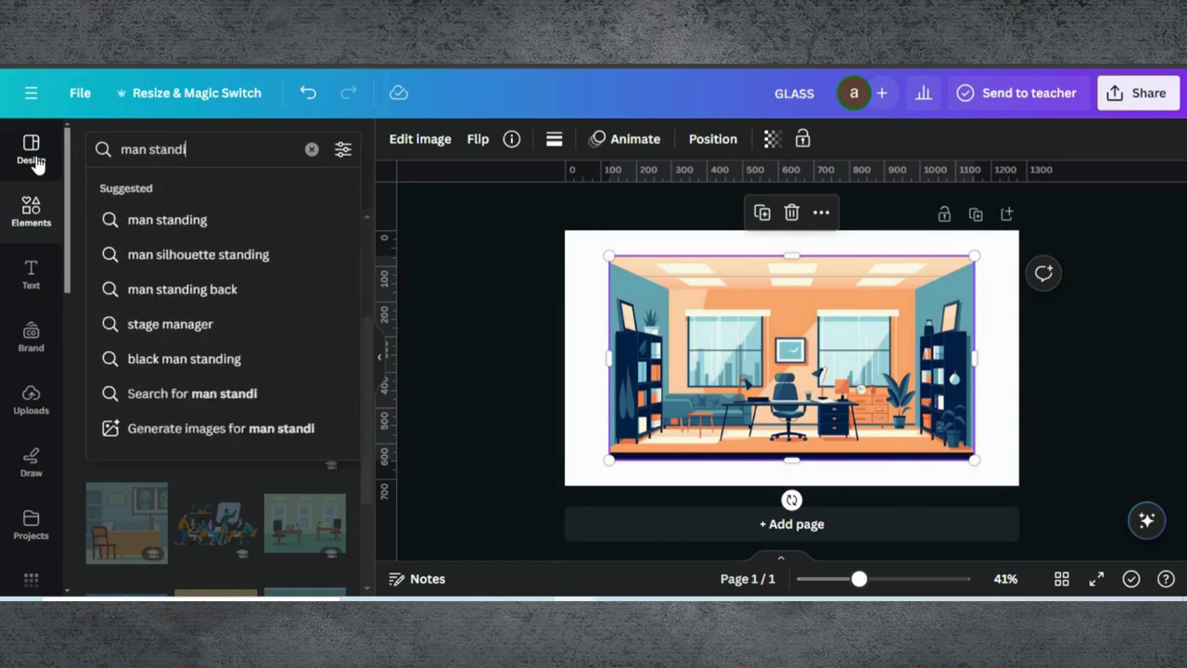
type("ng")
key("Return")
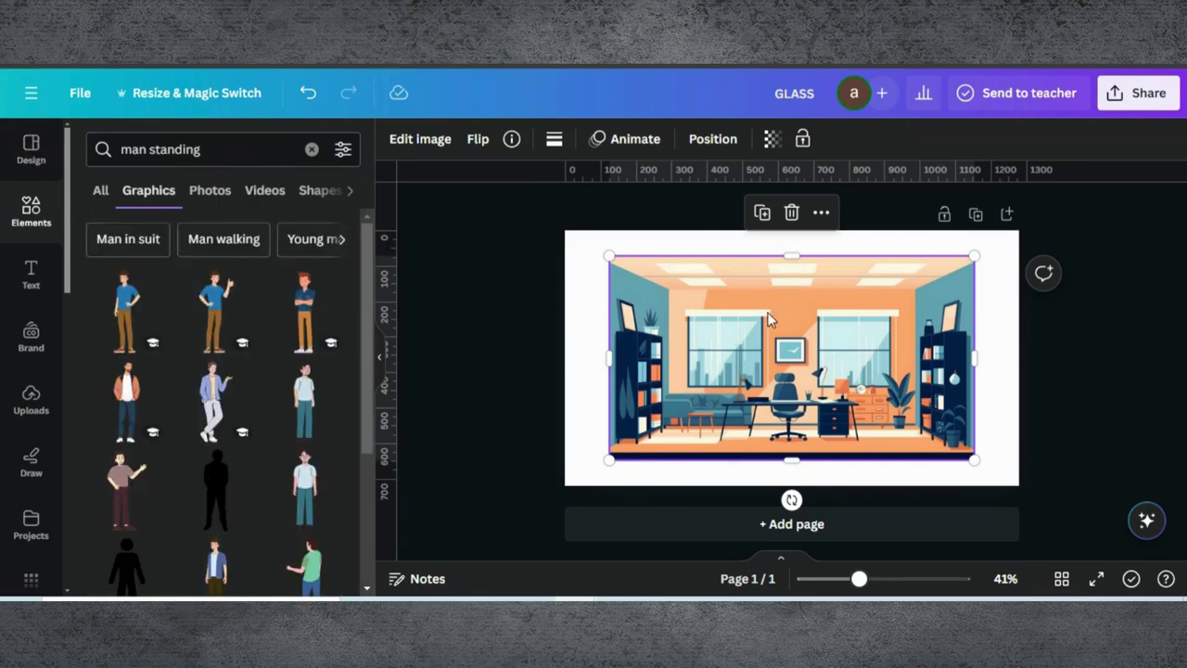
left_click_drag(591, 257, 564, 231)
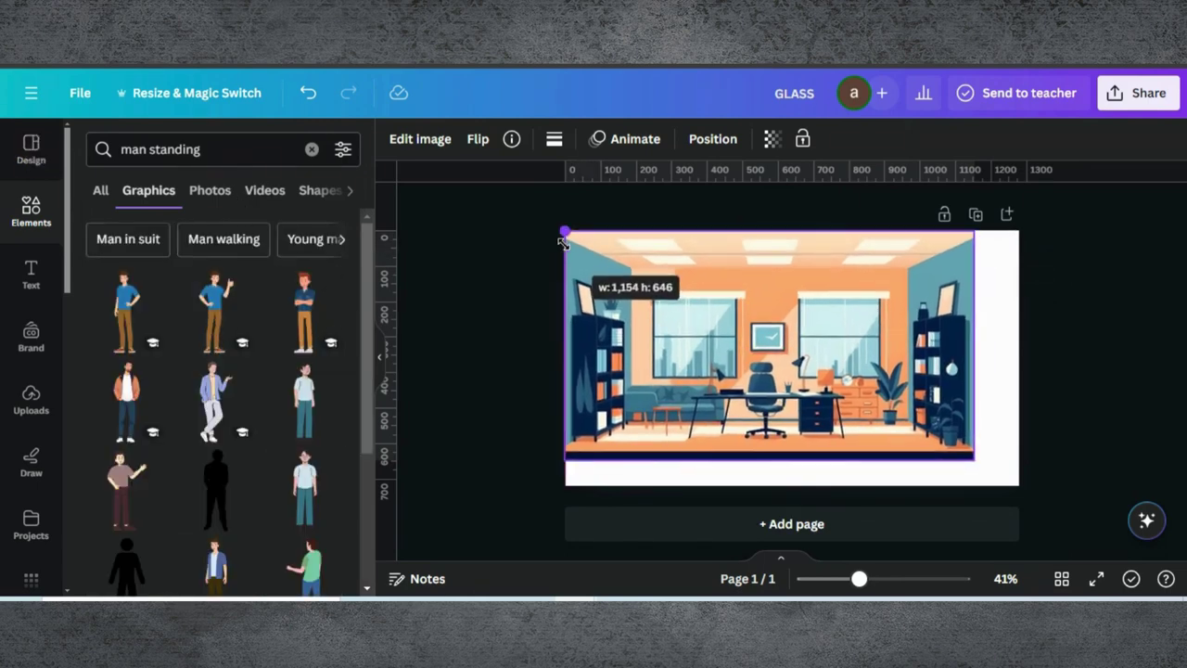
left_click_drag(976, 457, 1018, 484)
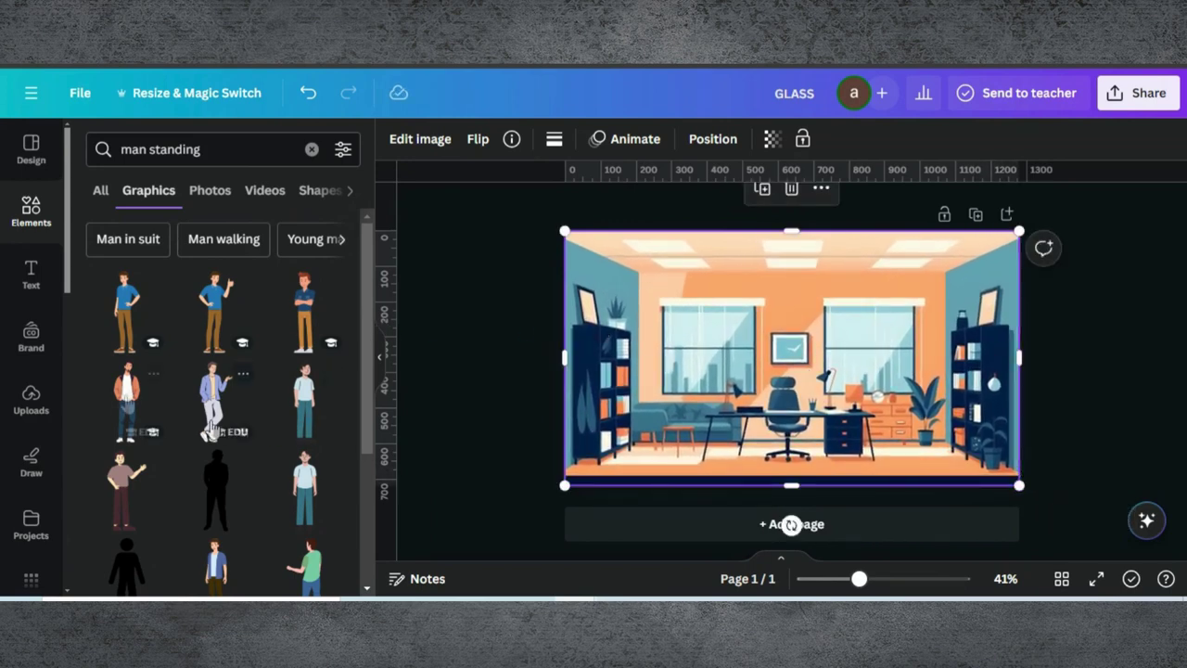
Add the man in an orange jacket, shrink him and stand him beside the plant right of the desk
left_click(127, 404)
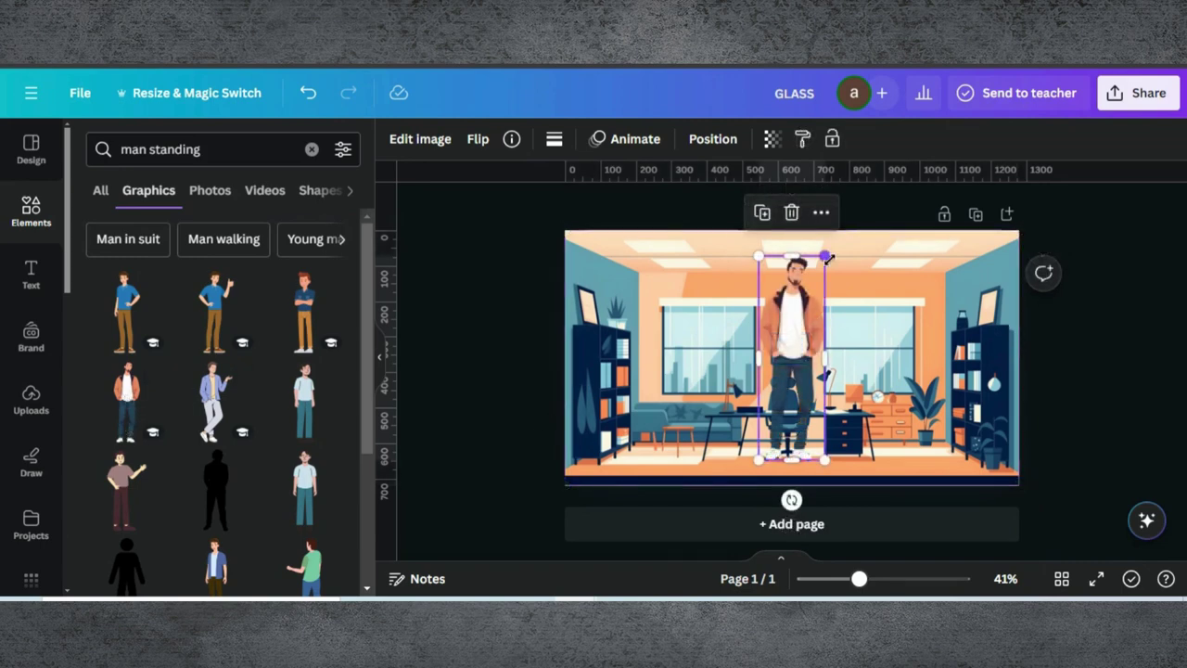
left_click_drag(823, 256, 790, 336)
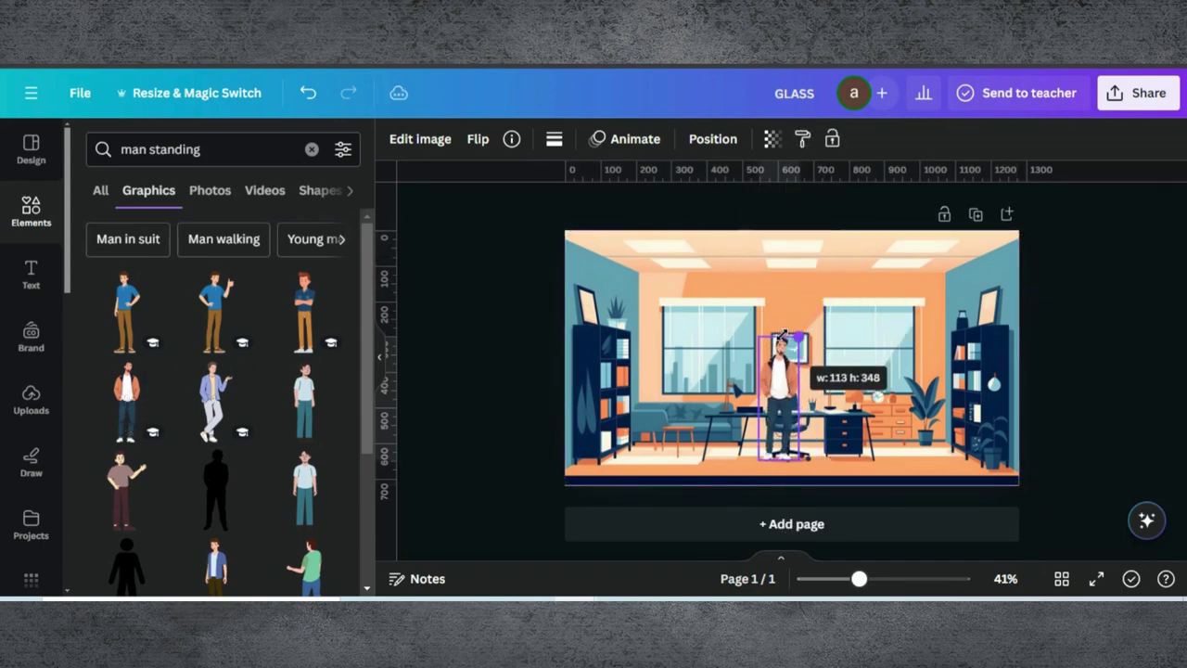
mouse_move(781, 389)
left_mouse_down()
mouse_move(863, 384)
mouse_move(900, 401)
left_mouse_up()
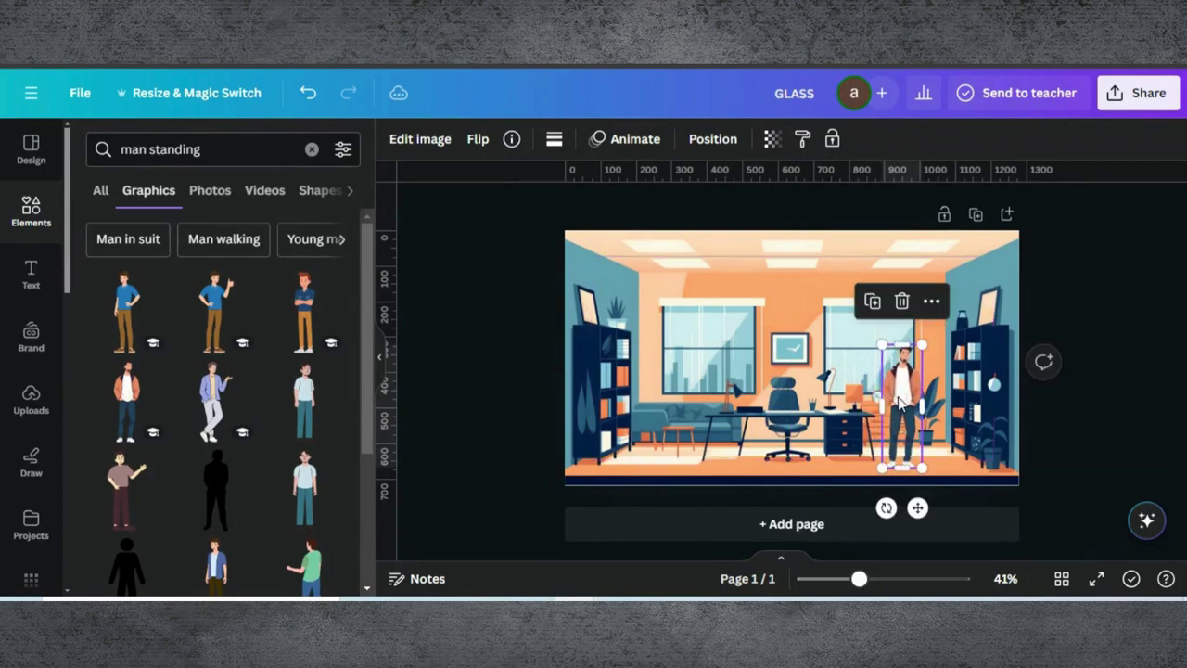
left_click(668, 291)
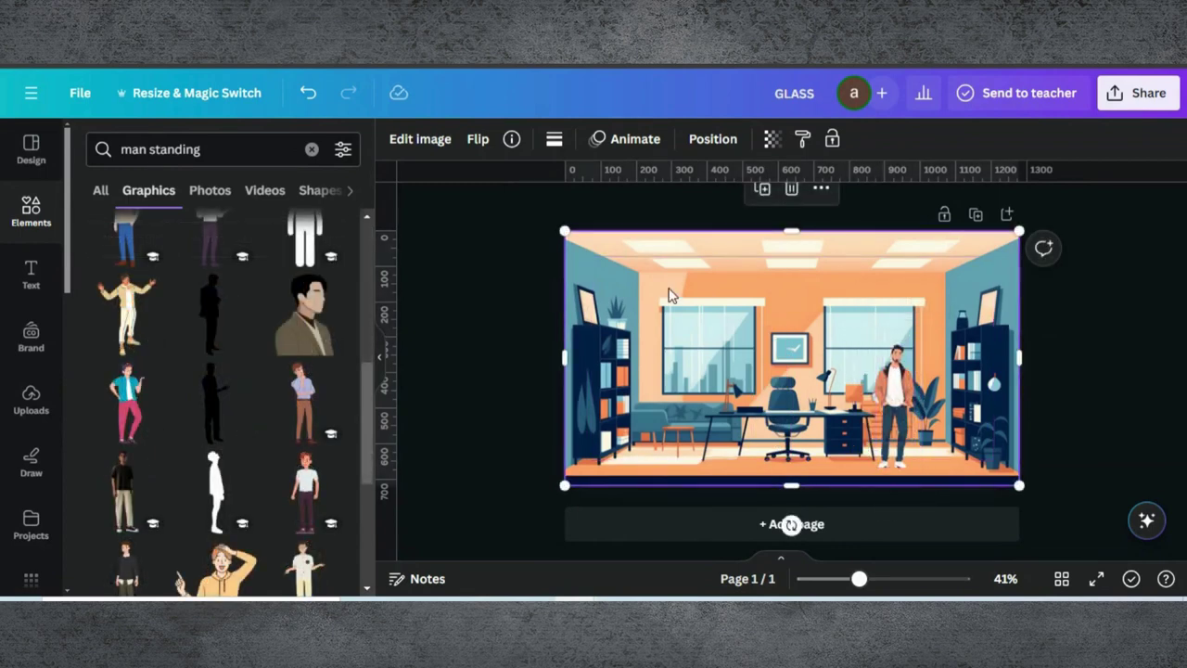
Search elements for 'bubble speech' and add the rectangular speech bubble to the page
left_click(213, 151)
key("ctrl+a")
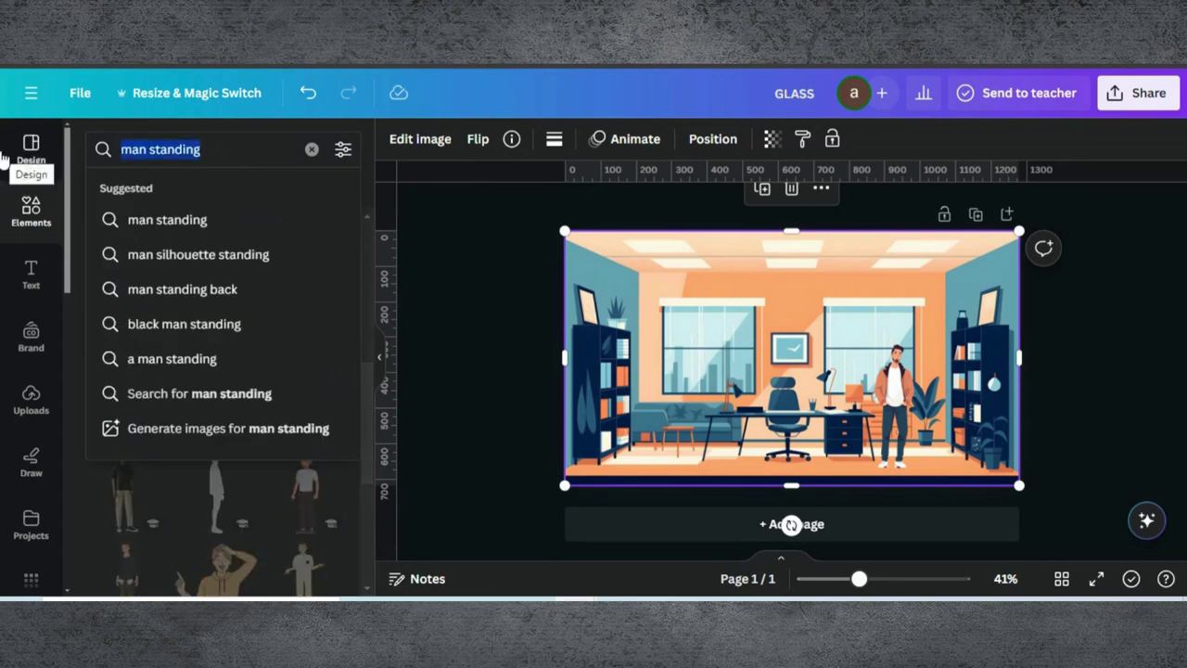
type("bubble ")
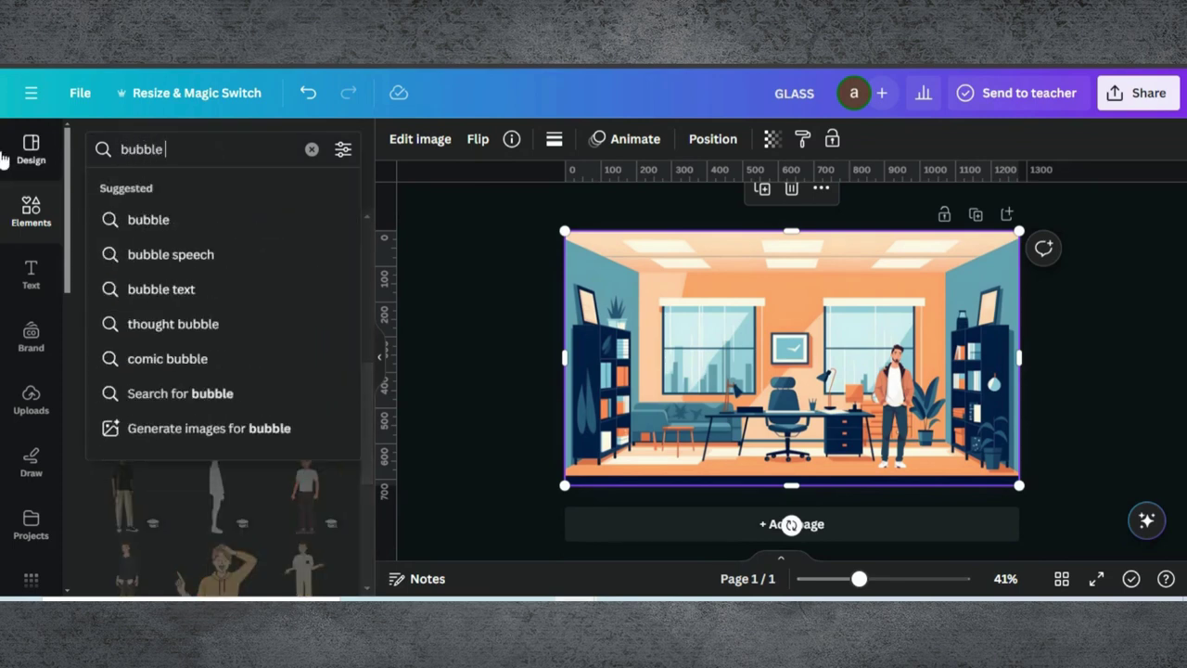
type("speech")
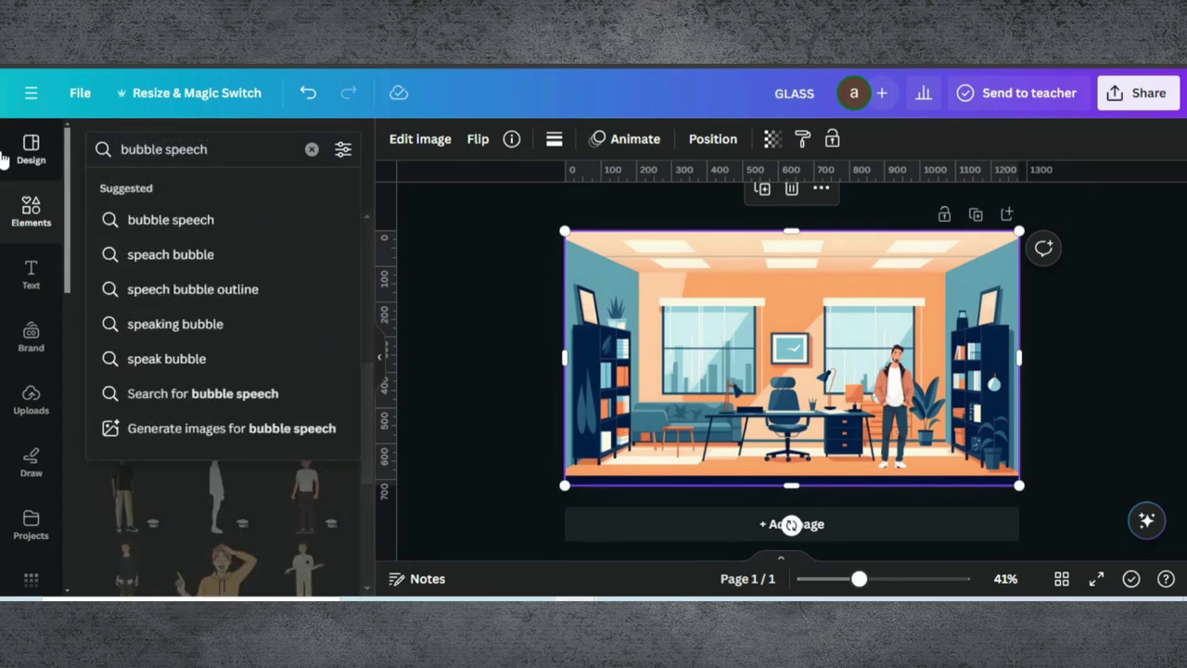
key("Return")
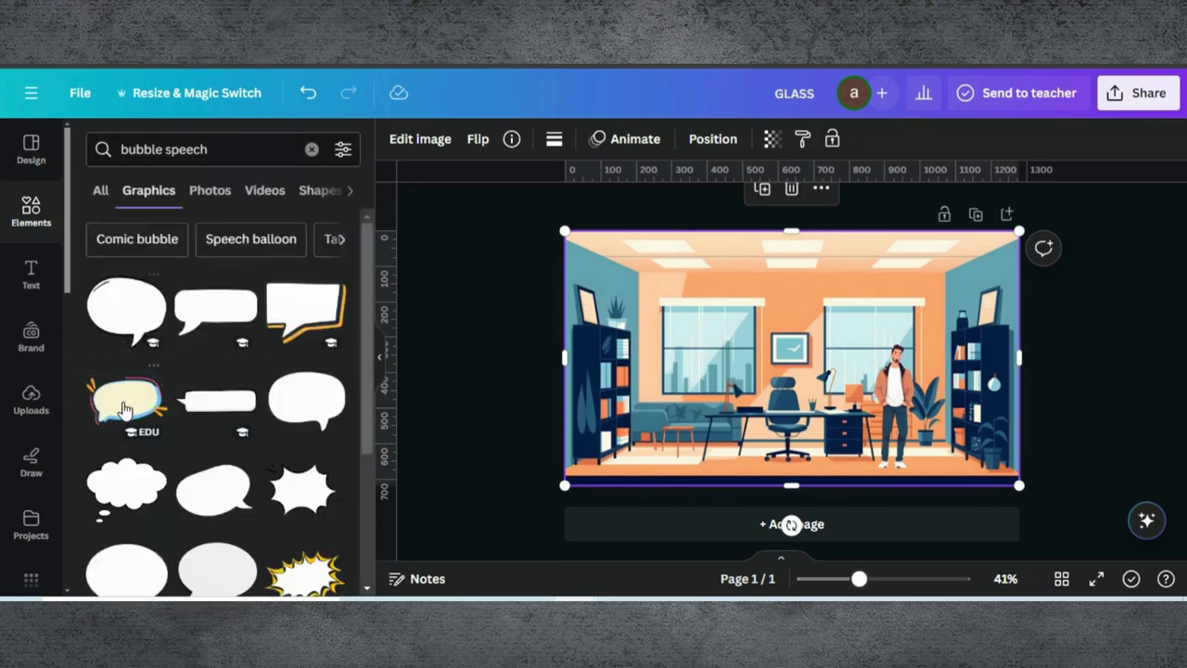
left_click(162, 313)
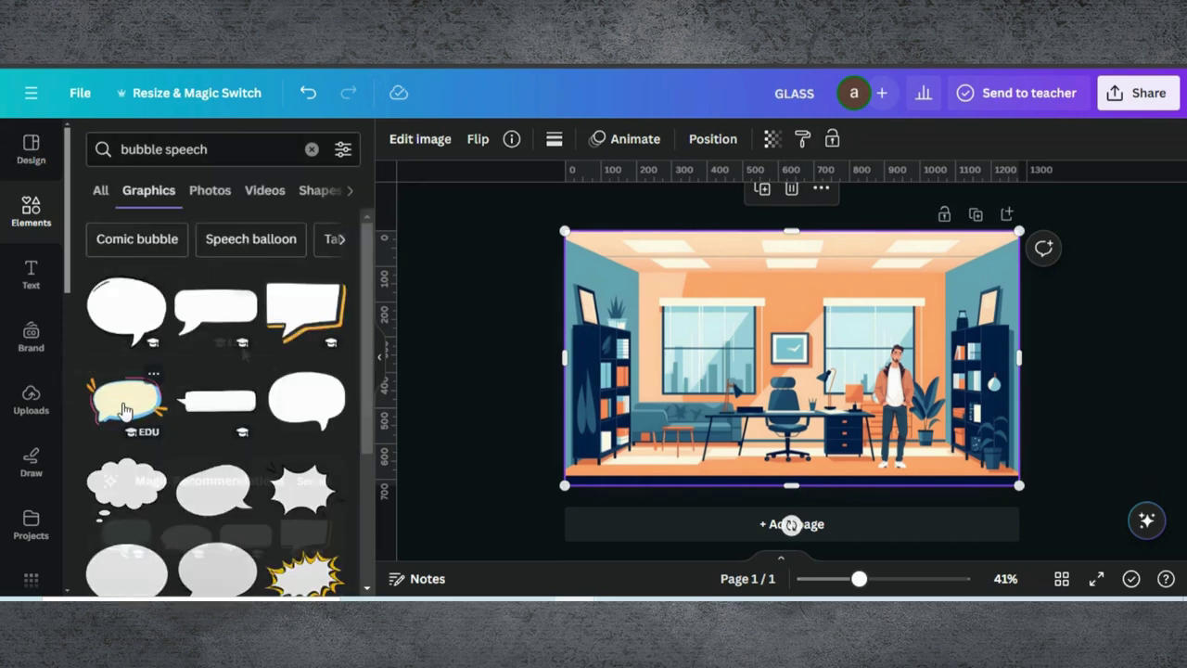
left_click(305, 321)
Move the bubble above the man, flip it horizontally and enlarge it toward the top left
mouse_move(796, 339)
left_mouse_down()
mouse_move(894, 290)
mouse_move(848, 300)
left_mouse_up()
left_click(475, 141)
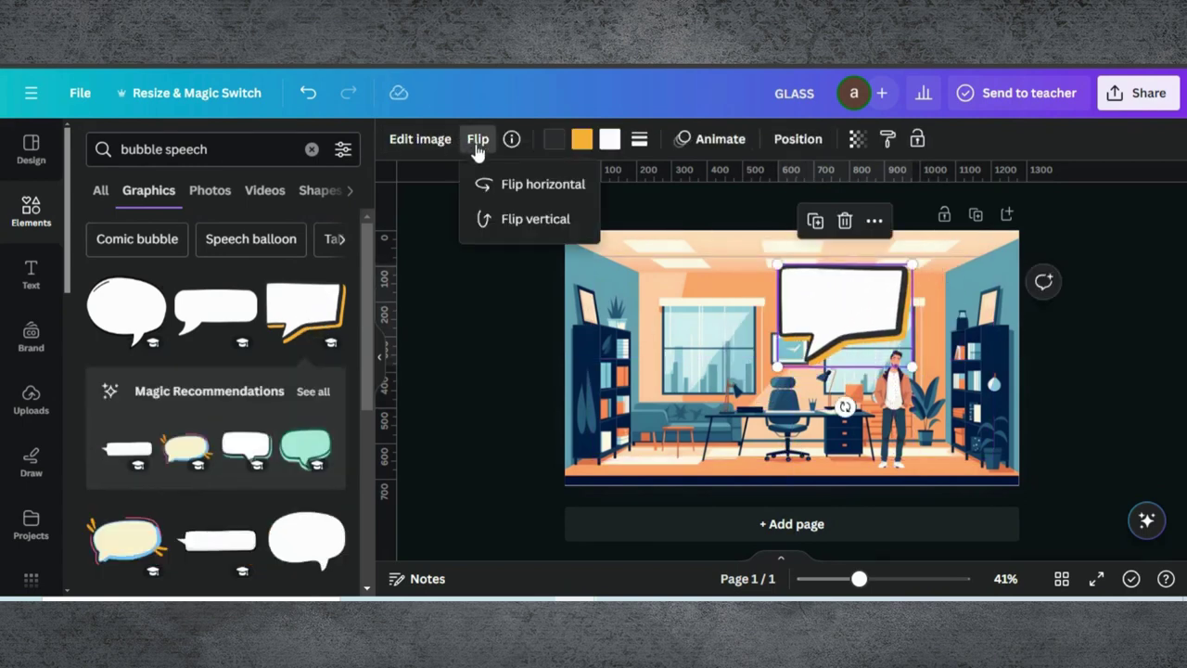
left_click(531, 185)
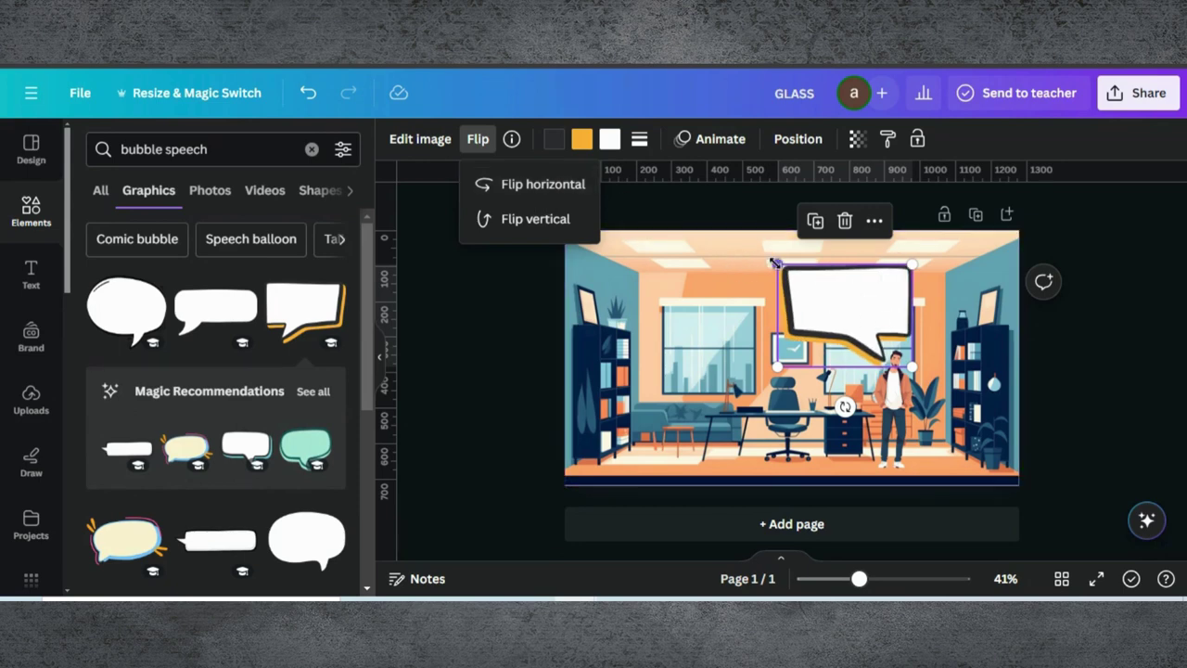
mouse_move(777, 265)
left_mouse_down()
mouse_move(684, 281)
mouse_move(711, 284)
left_mouse_up()
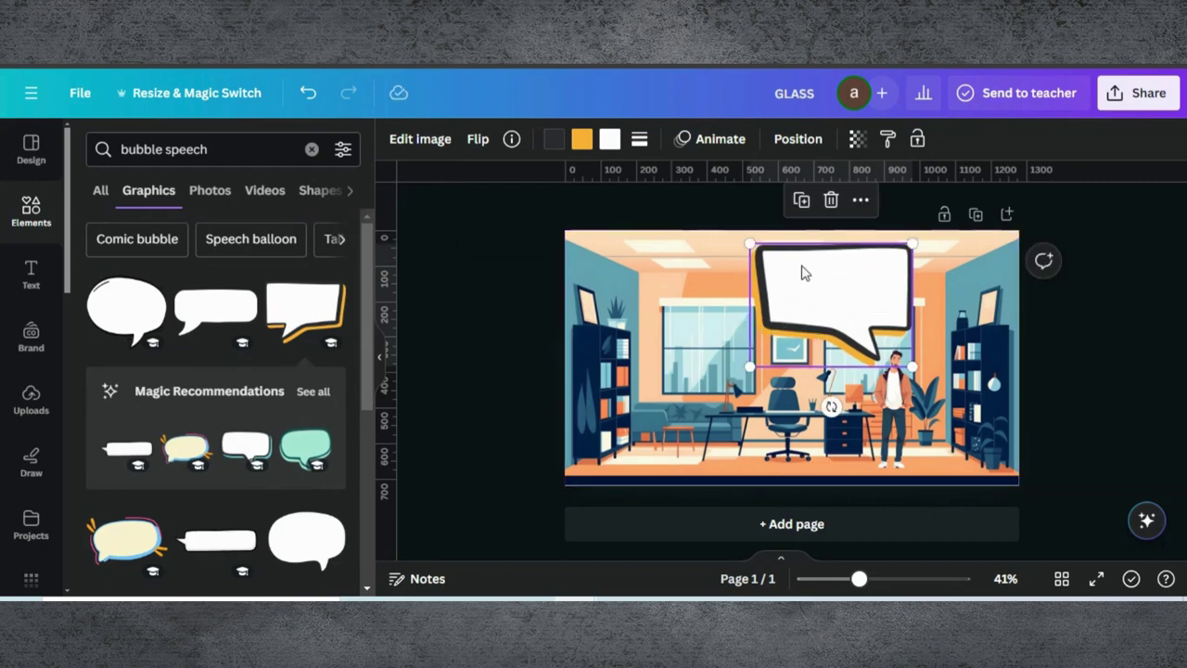
Give the speech bubble a Pop animation on enter with a reduced speed
left_click(709, 138)
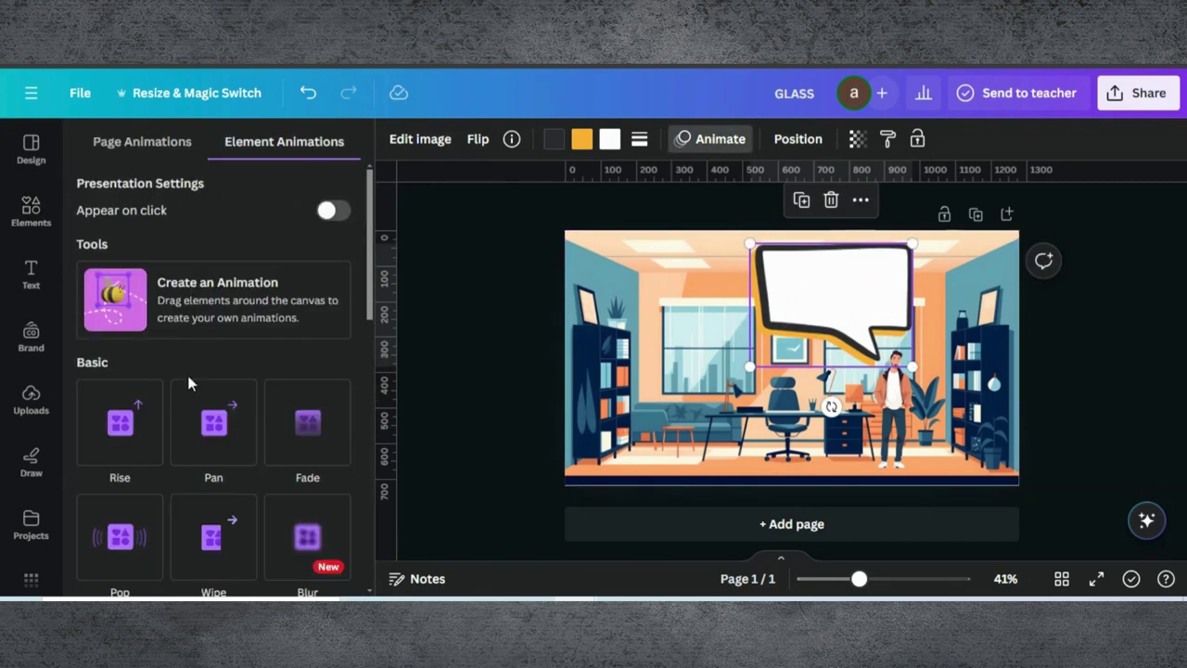
scroll(188, 383, "down", 2)
scroll(189, 383, "down", 2)
left_click(125, 335)
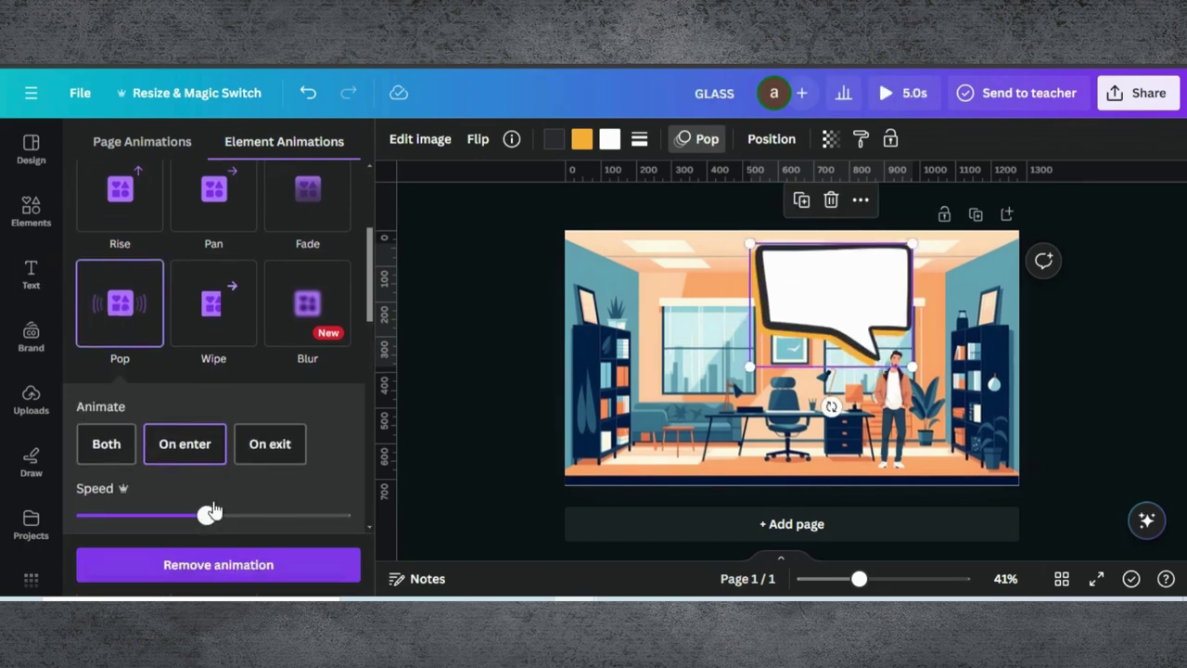
left_click_drag(206, 515, 134, 518)
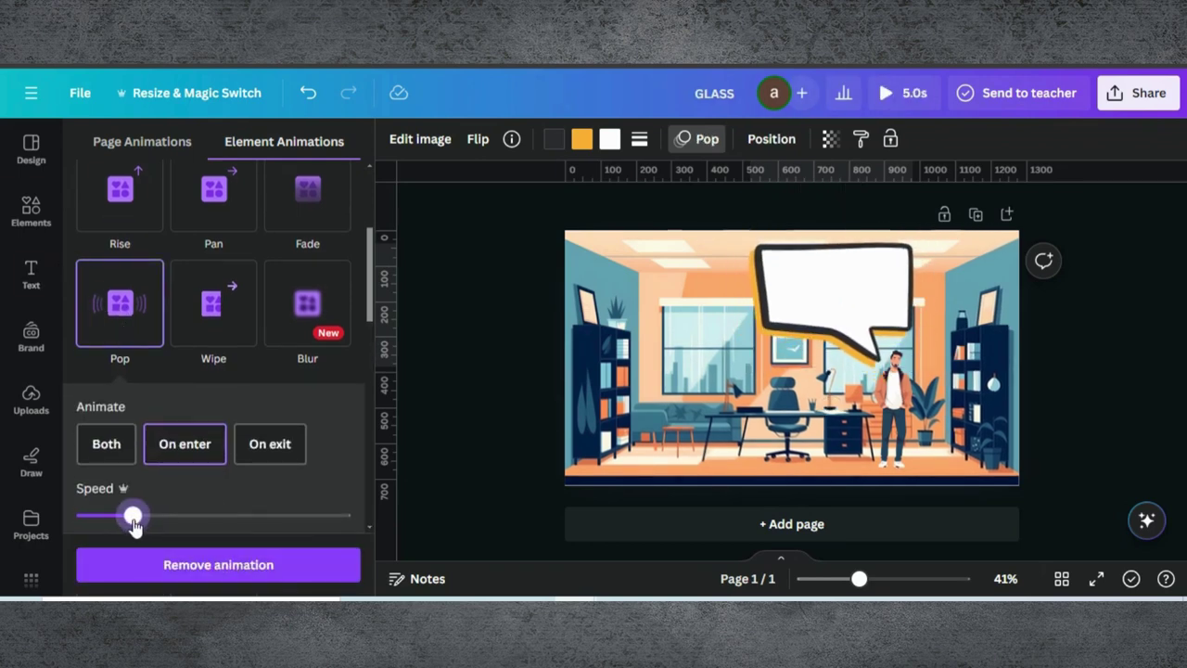
left_click(38, 283)
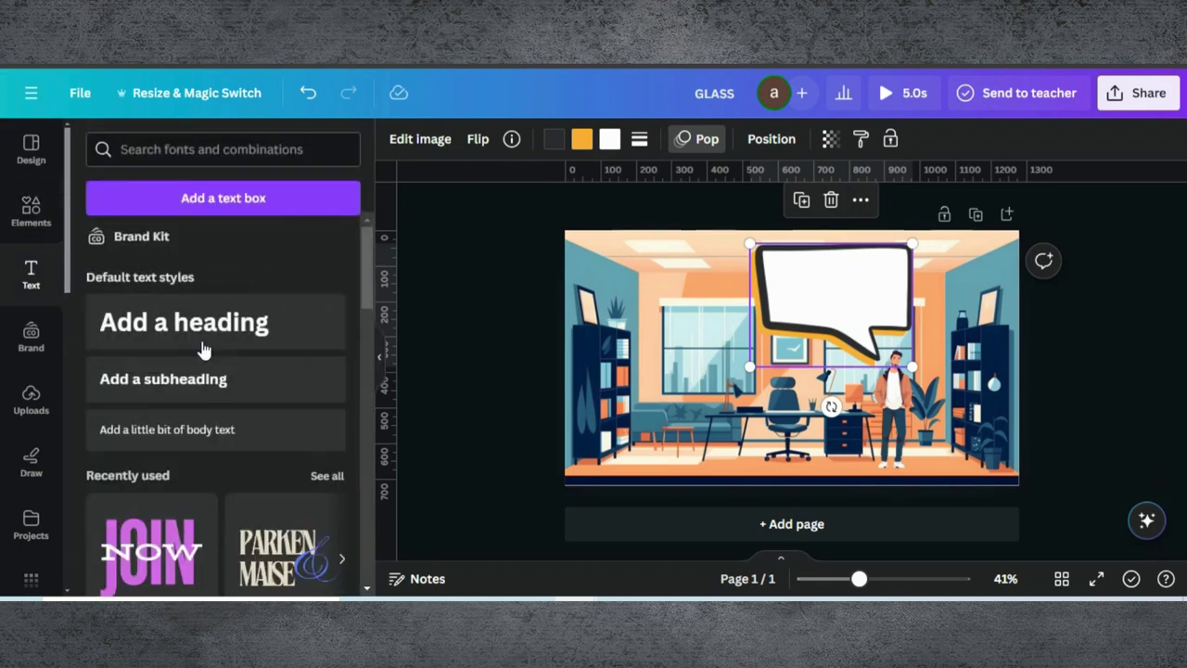
Add a subheading text box inside the bubble reading 'Welcome To' on the first line
left_click(175, 376)
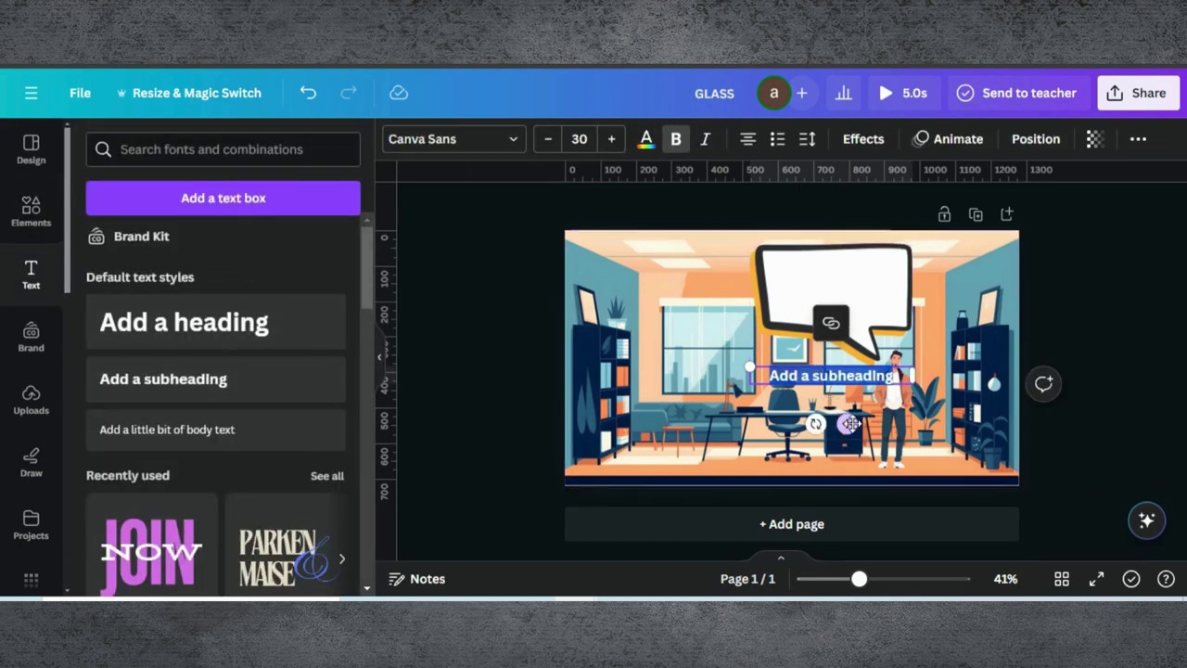
left_click_drag(852, 424, 859, 325)
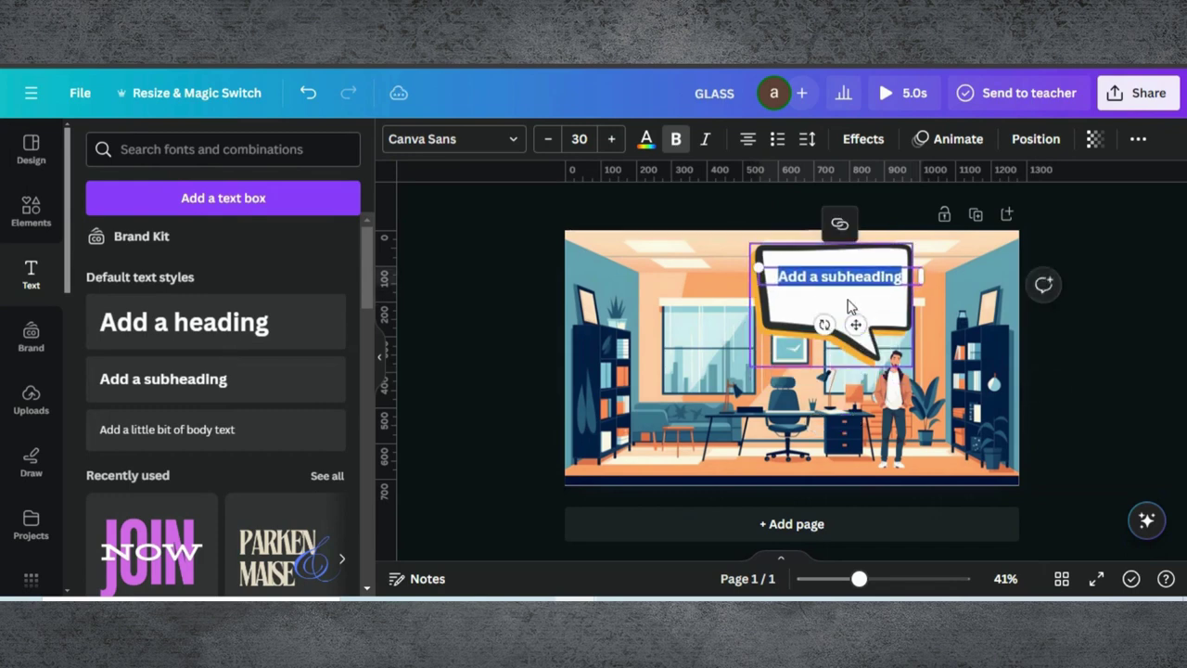
type("Welcome")
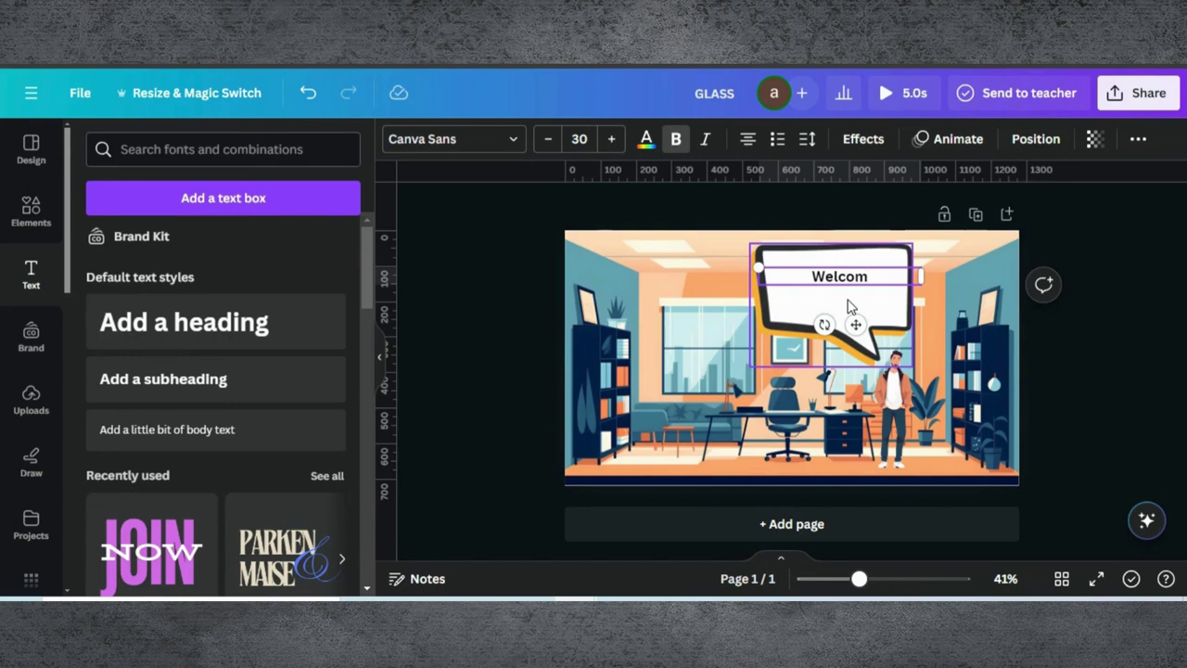
type(" T")
type("o")
key("Return")
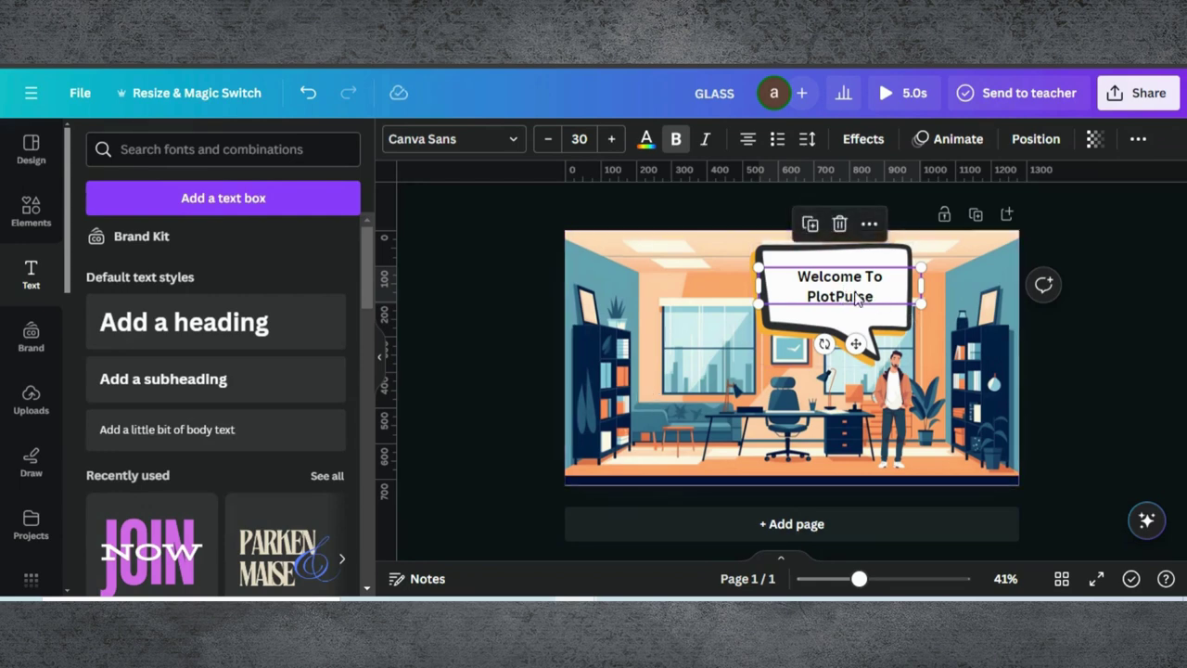
Enlarge the Luckiest Guy greeting to size 45, centre it in the bubble and colour it orange (#f9b038)
left_click(731, 306)
left_click(807, 287)
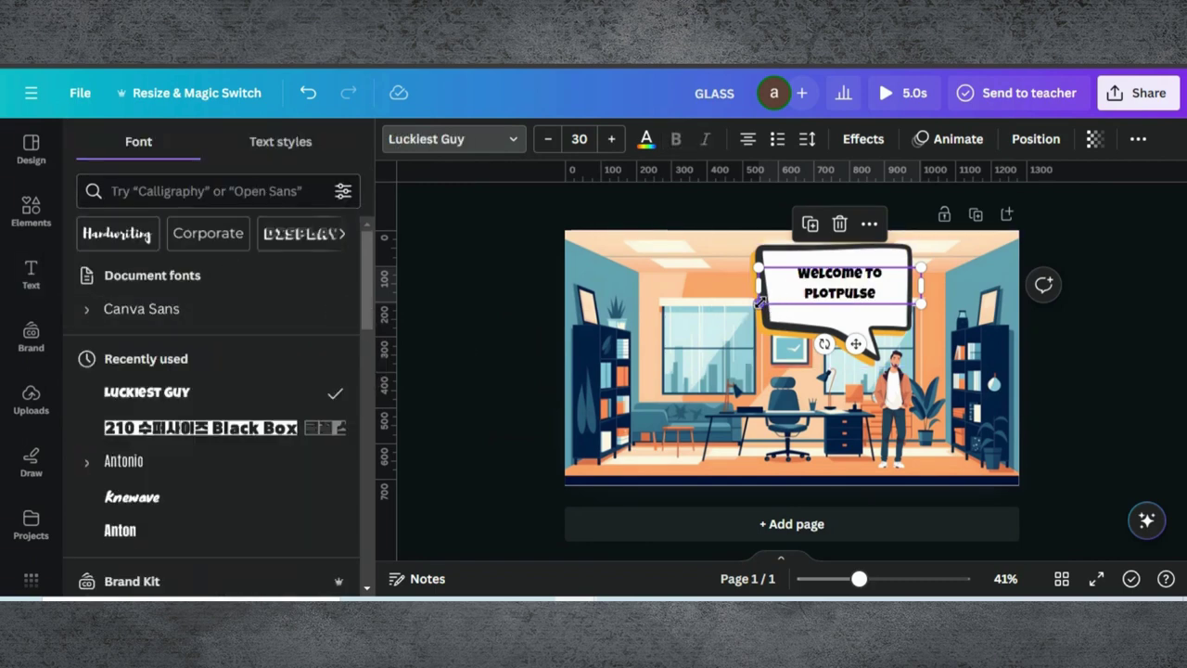
left_click_drag(758, 302, 729, 309)
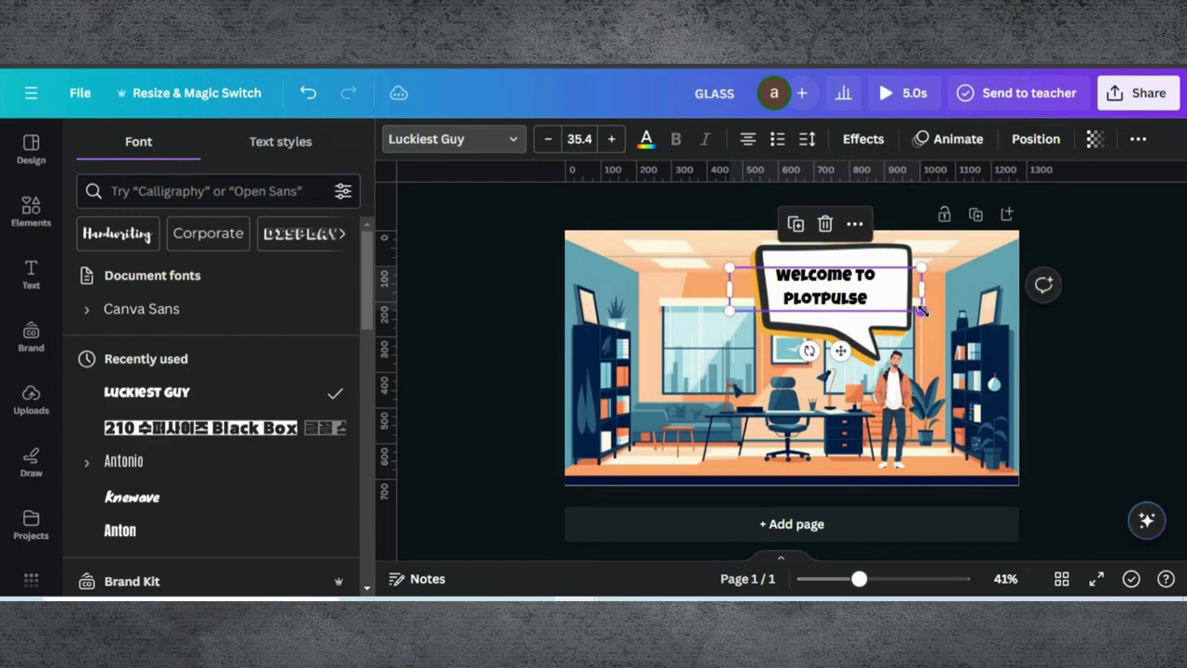
left_click_drag(922, 310, 960, 319)
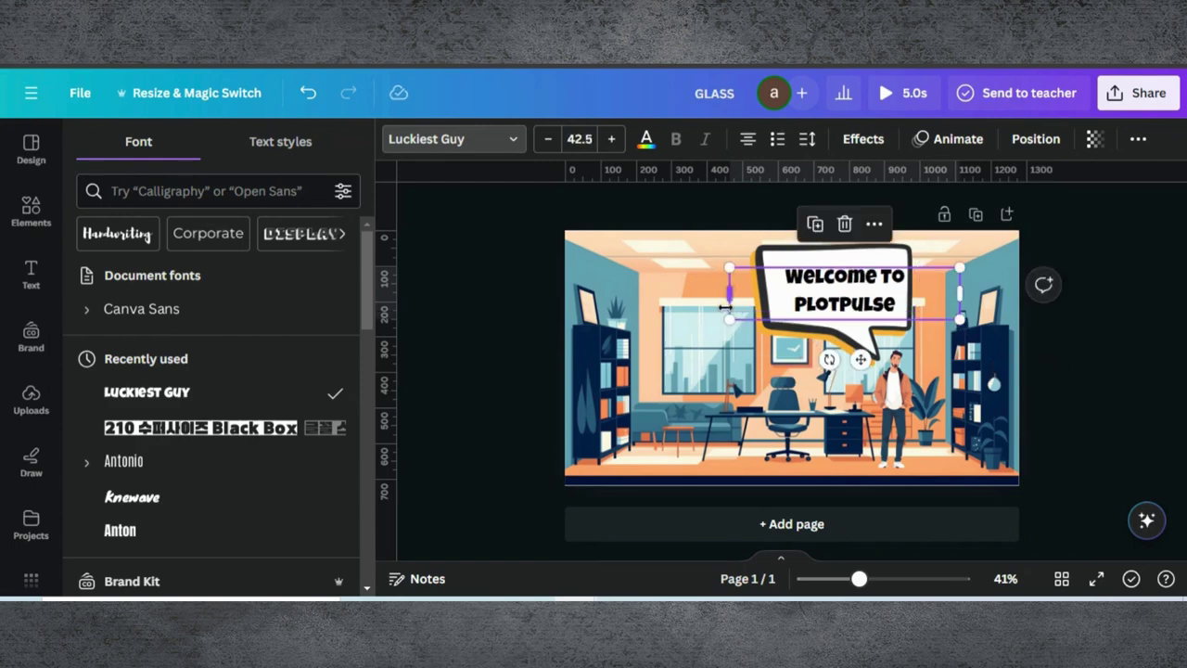
left_click_drag(731, 318, 717, 322)
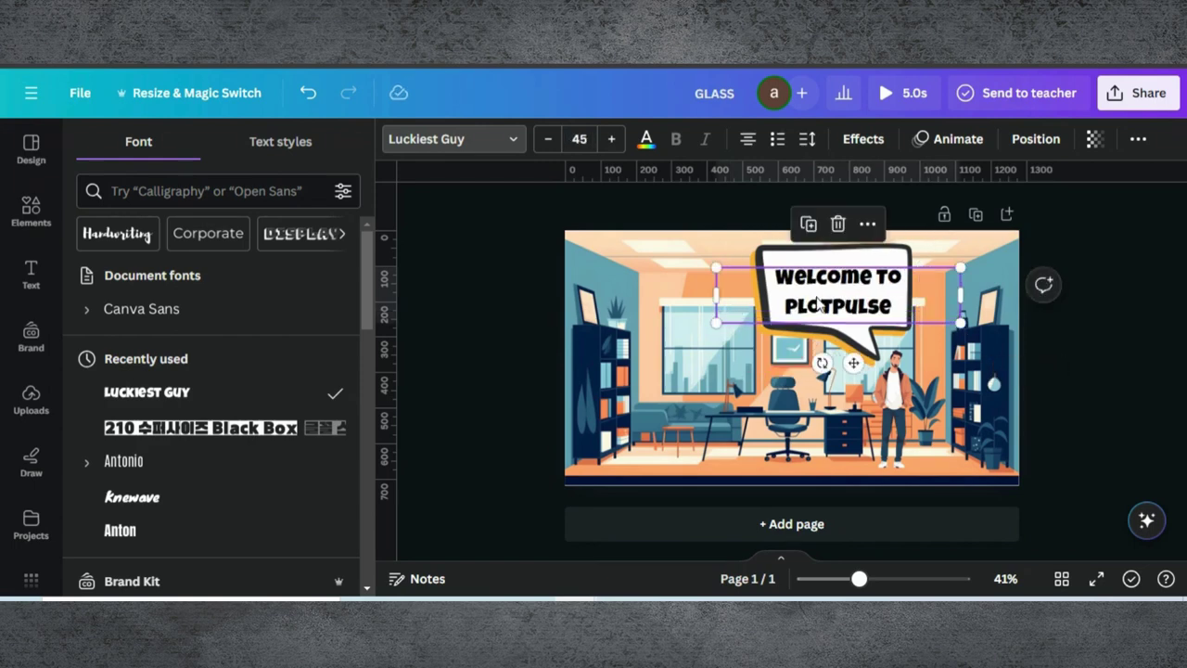
mouse_move(820, 305)
left_mouse_down()
mouse_move(816, 287)
mouse_move(819, 297)
left_mouse_up()
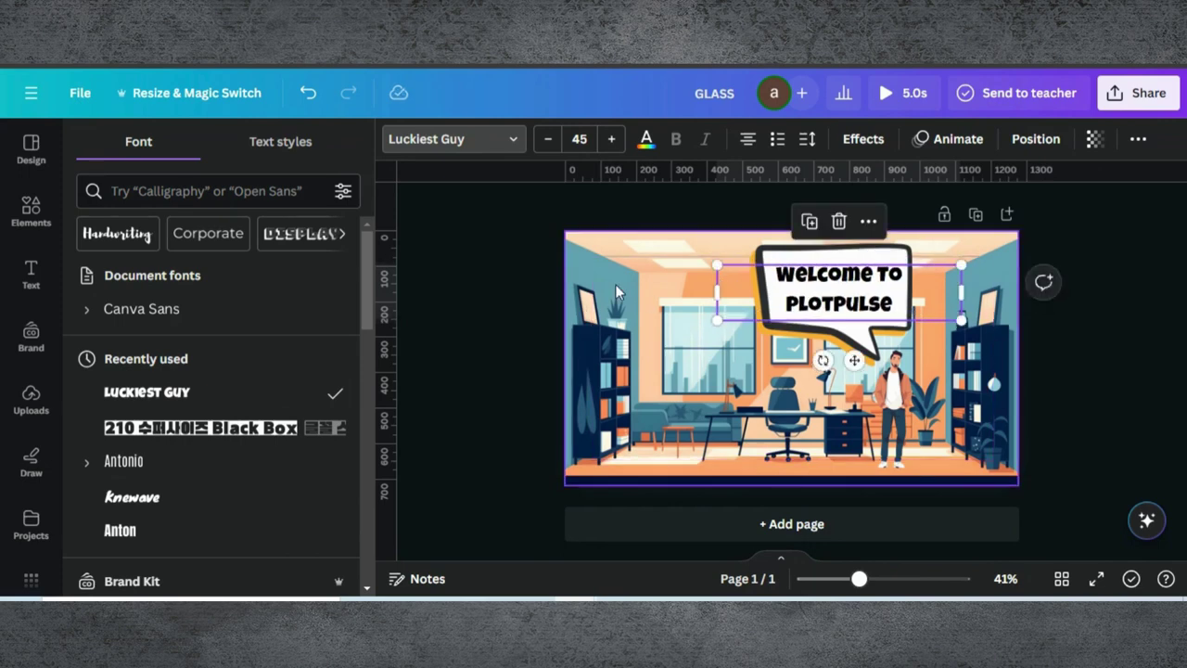
left_click(643, 139)
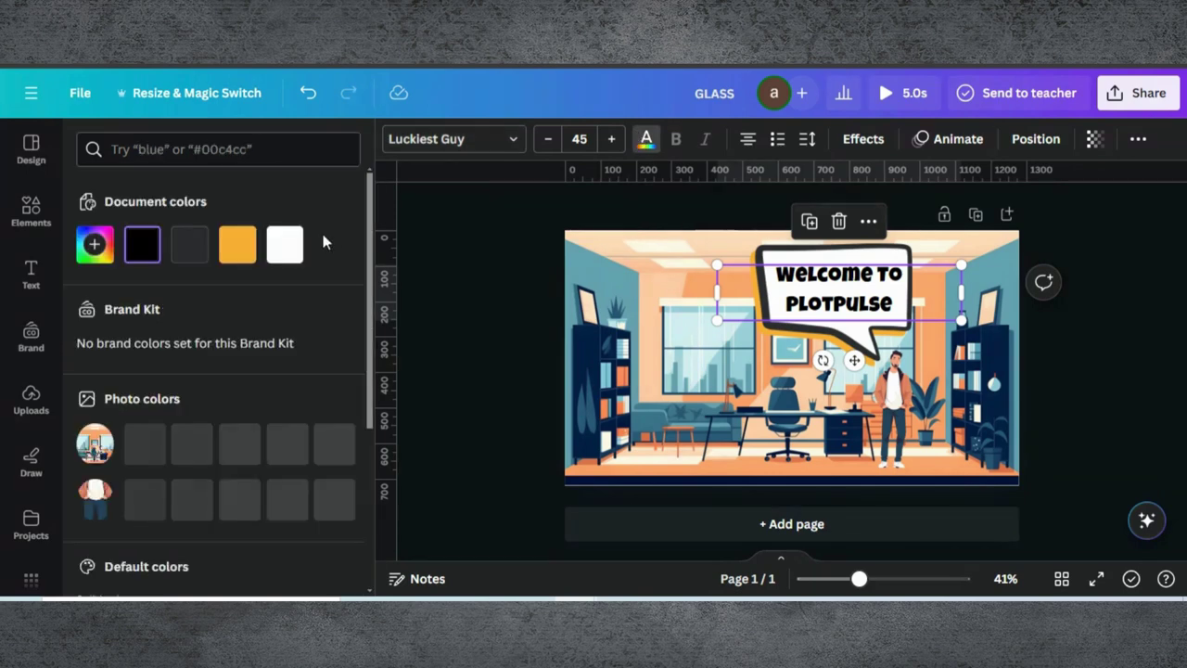
left_click(238, 245)
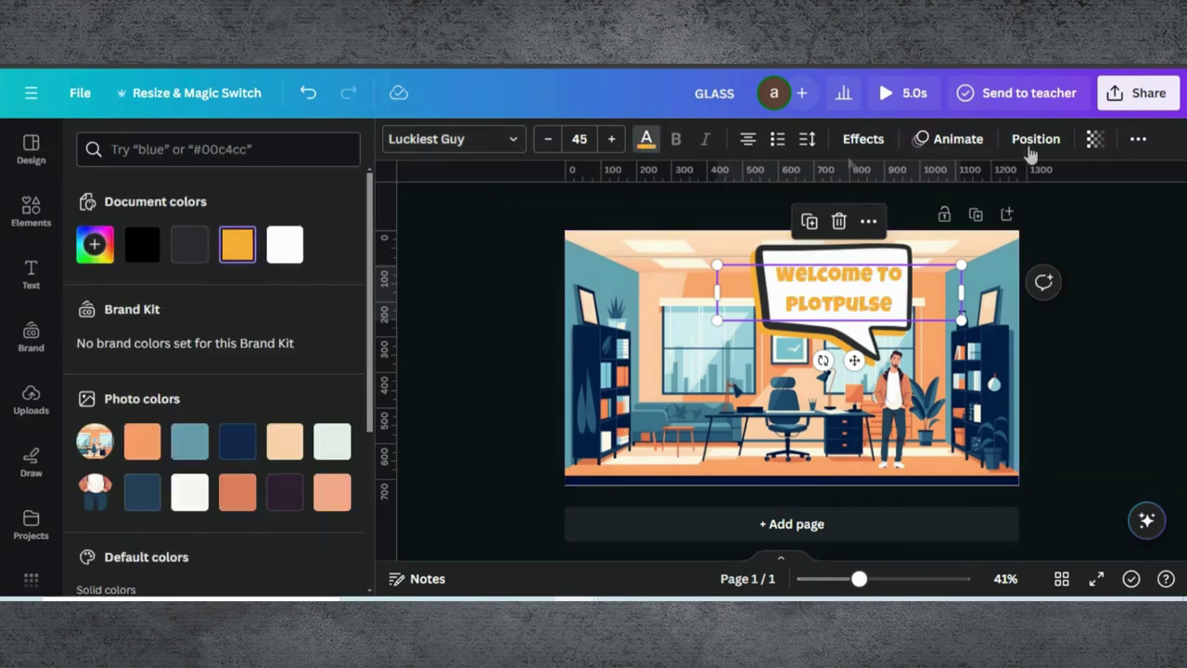
Apply a Typewriter animation to the greeting text with a reduced speed
left_click(955, 140)
scroll(223, 389, "down", 4)
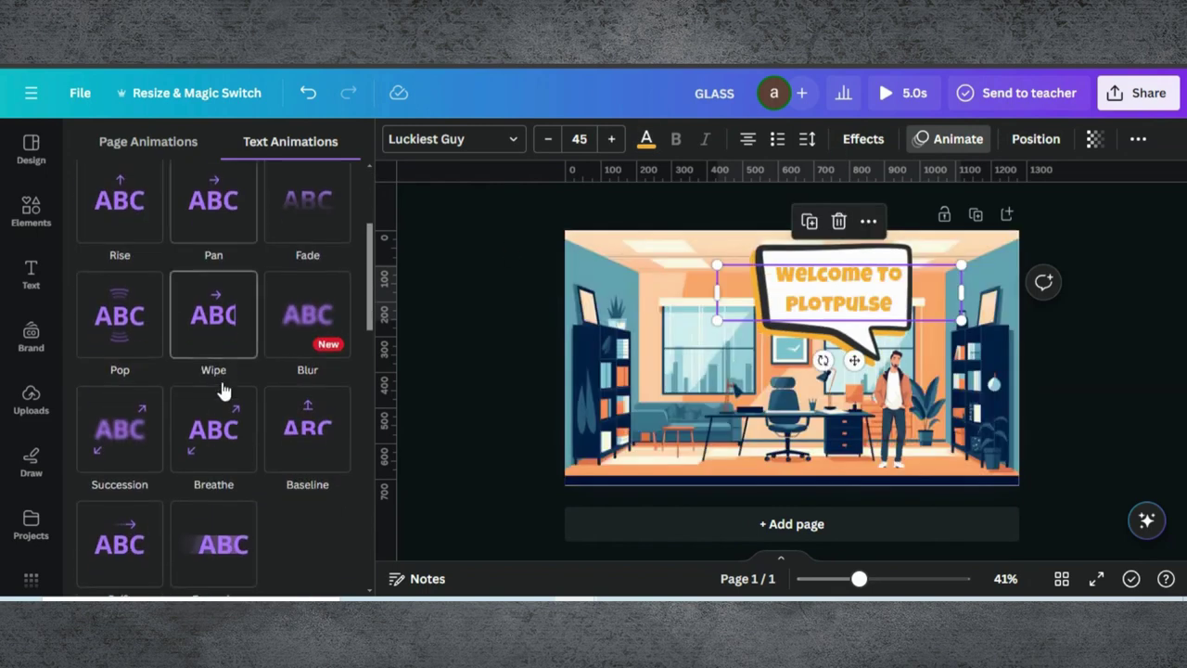
scroll(223, 390, "down", 5)
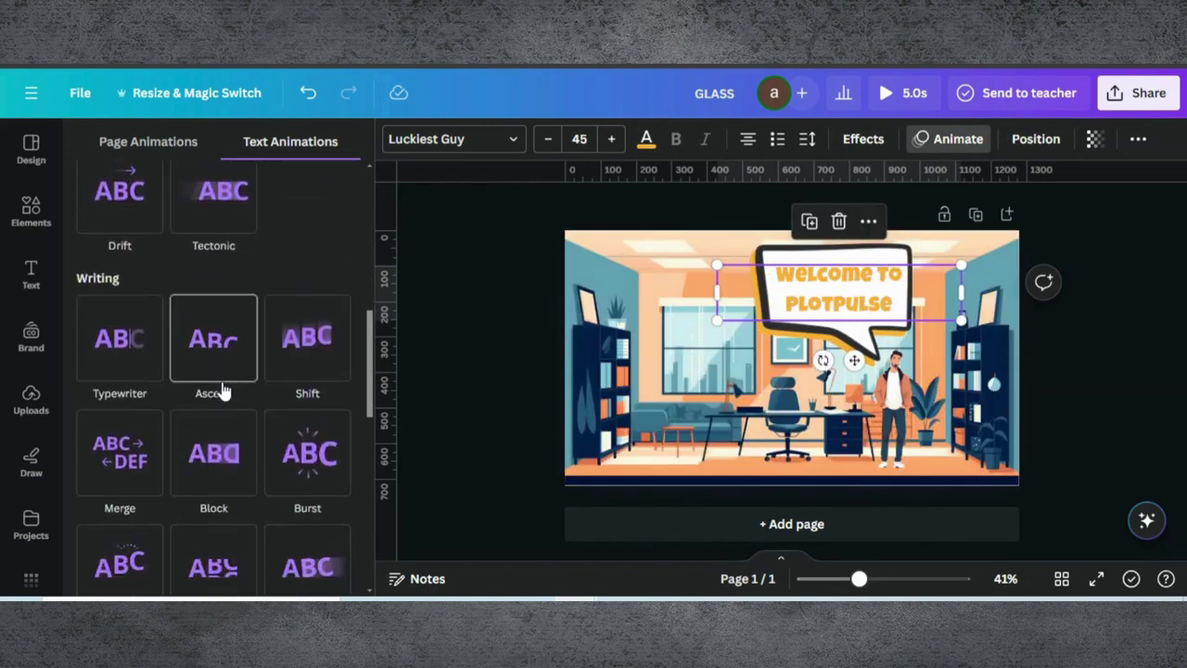
left_click(144, 351)
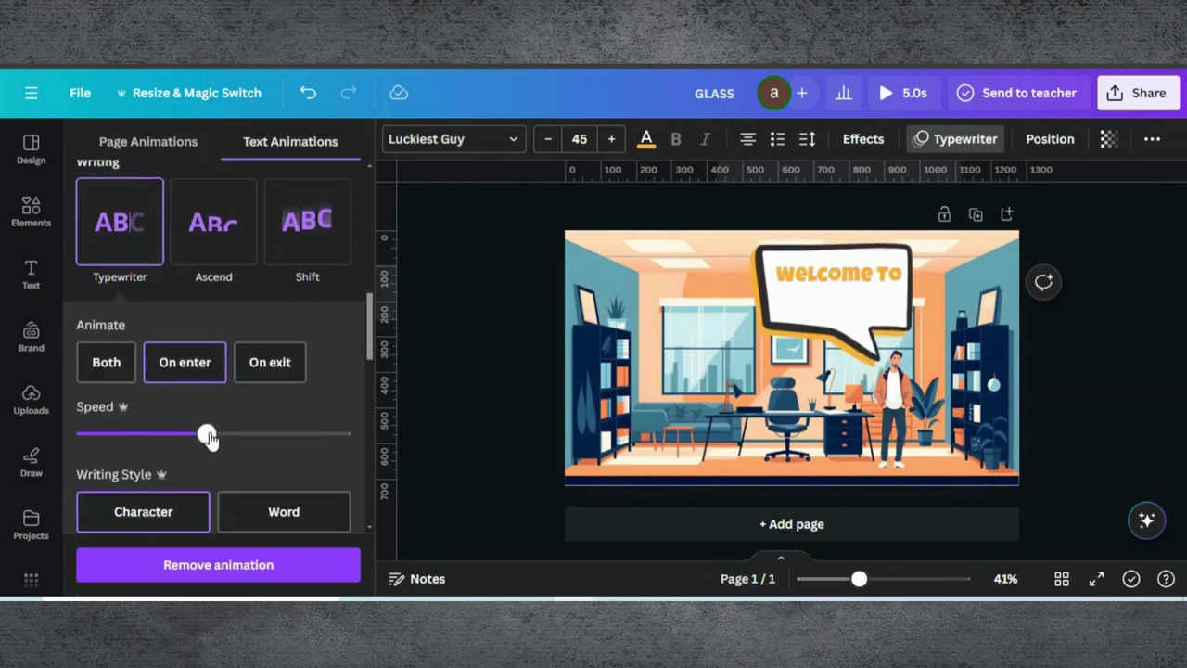
left_click_drag(206, 433, 137, 432)
scroll(111, 297, "down", 3)
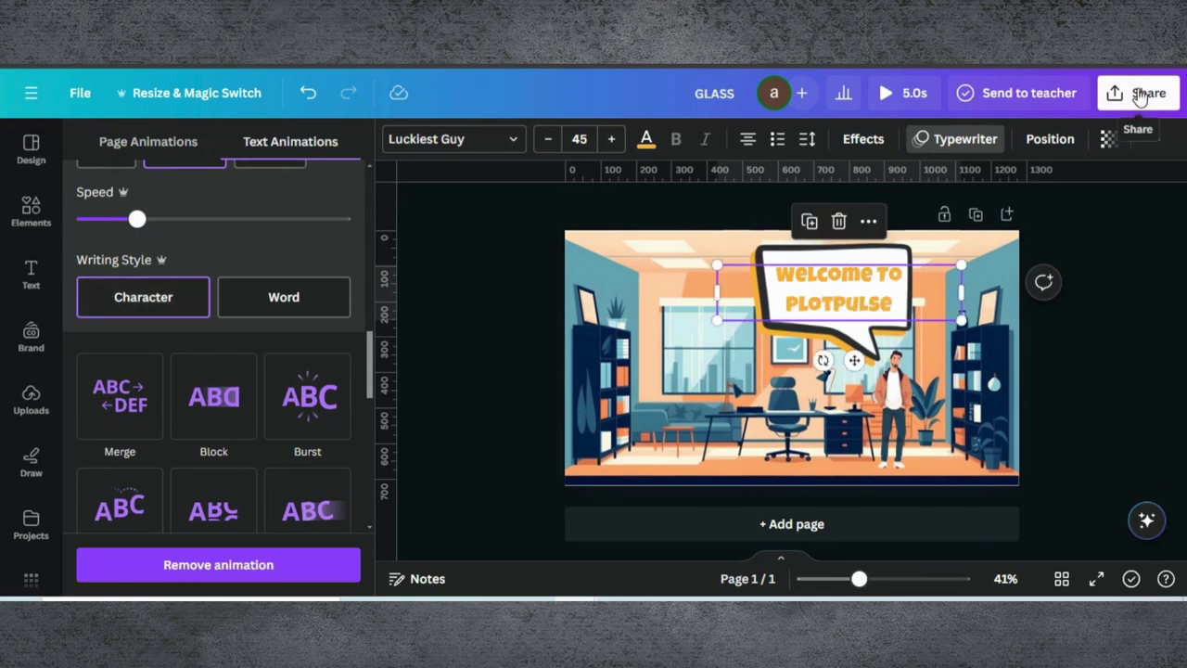
Preview Rise, Blur and Breathe on the standing man, then apply Breathe
left_click(898, 393)
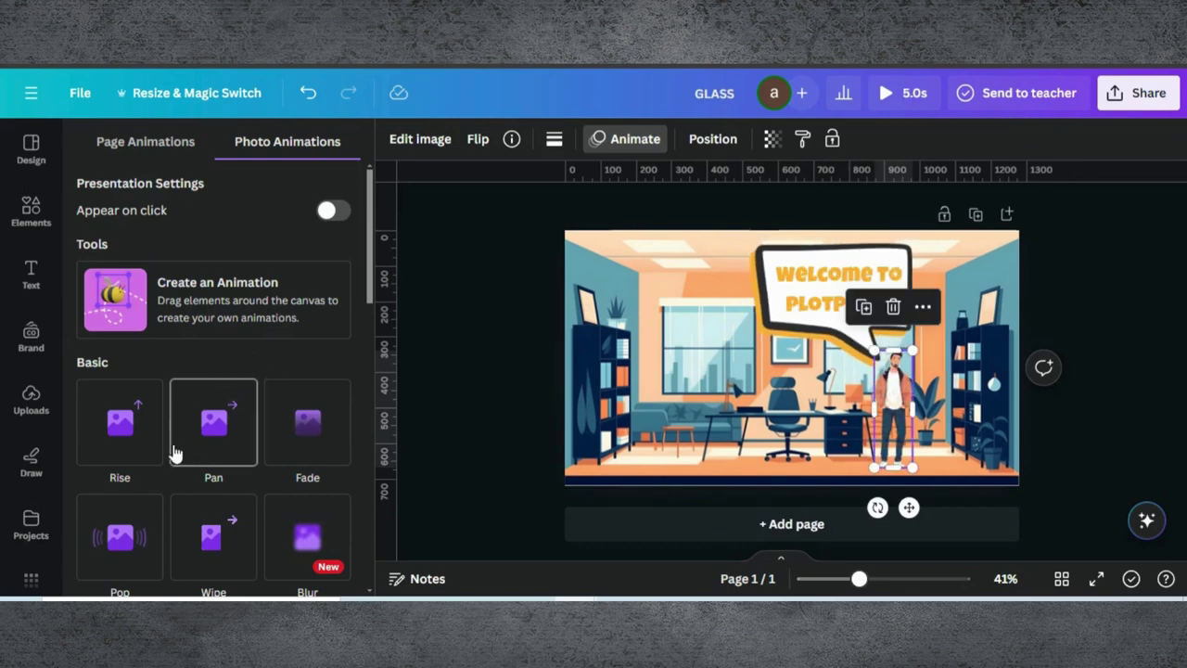
left_click(119, 422)
scroll(125, 426, "down", 1)
scroll(127, 433, "down", 1)
left_click(301, 376)
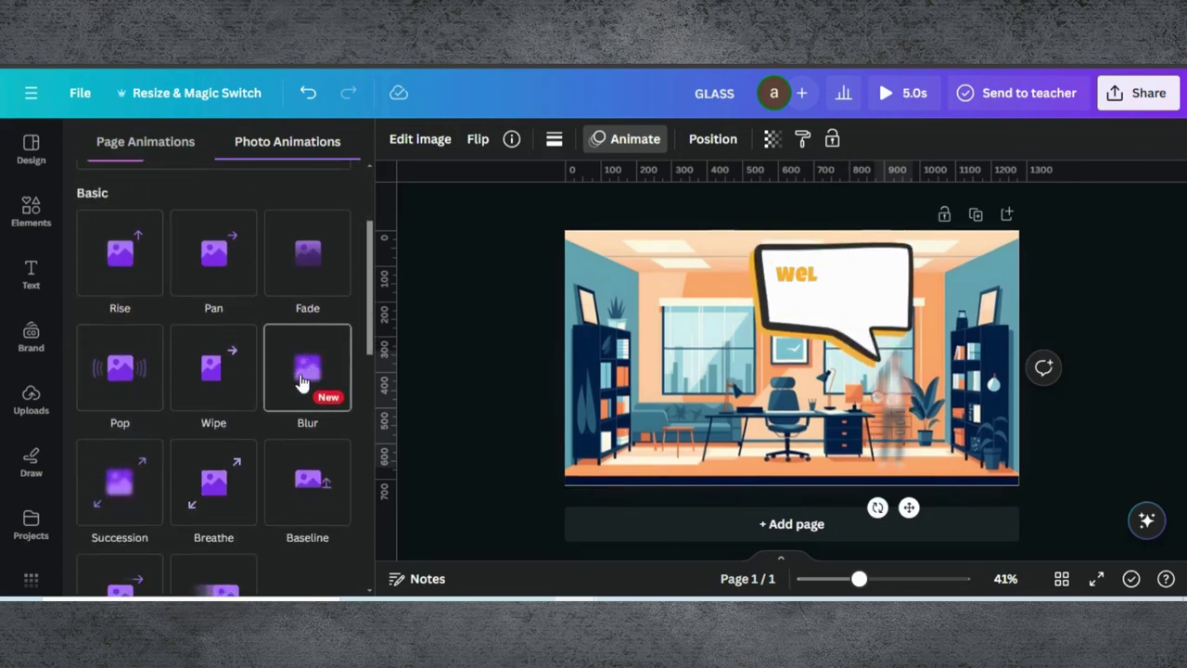
scroll(302, 380, "down", 2)
left_click(216, 320)
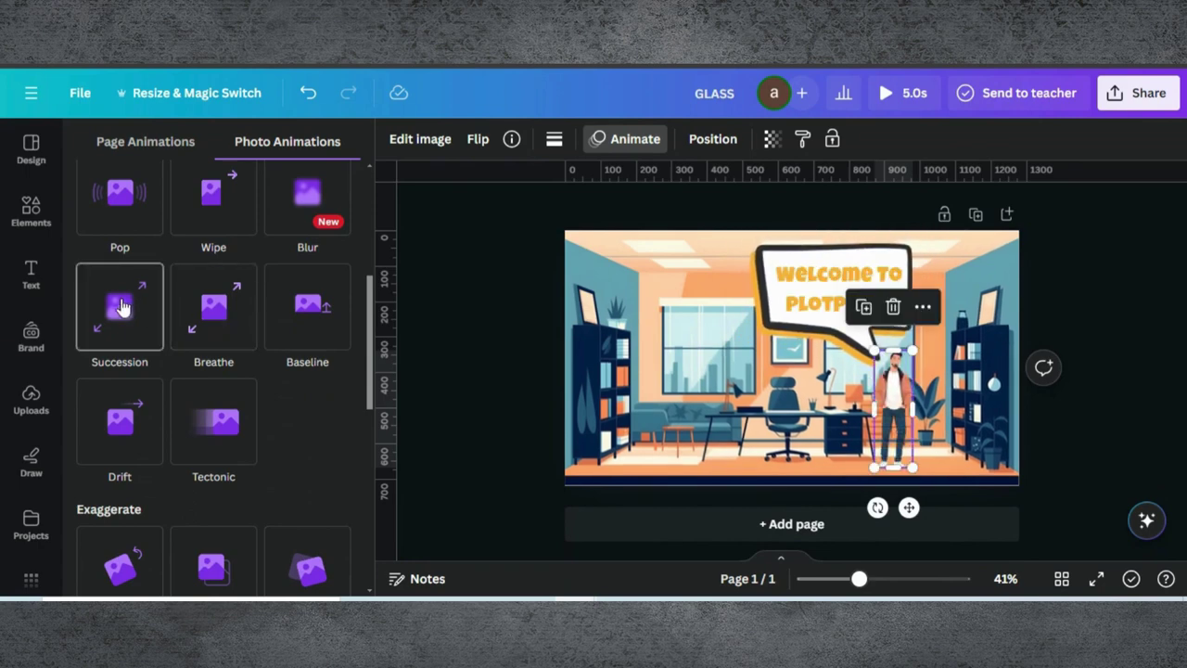
left_click(196, 320)
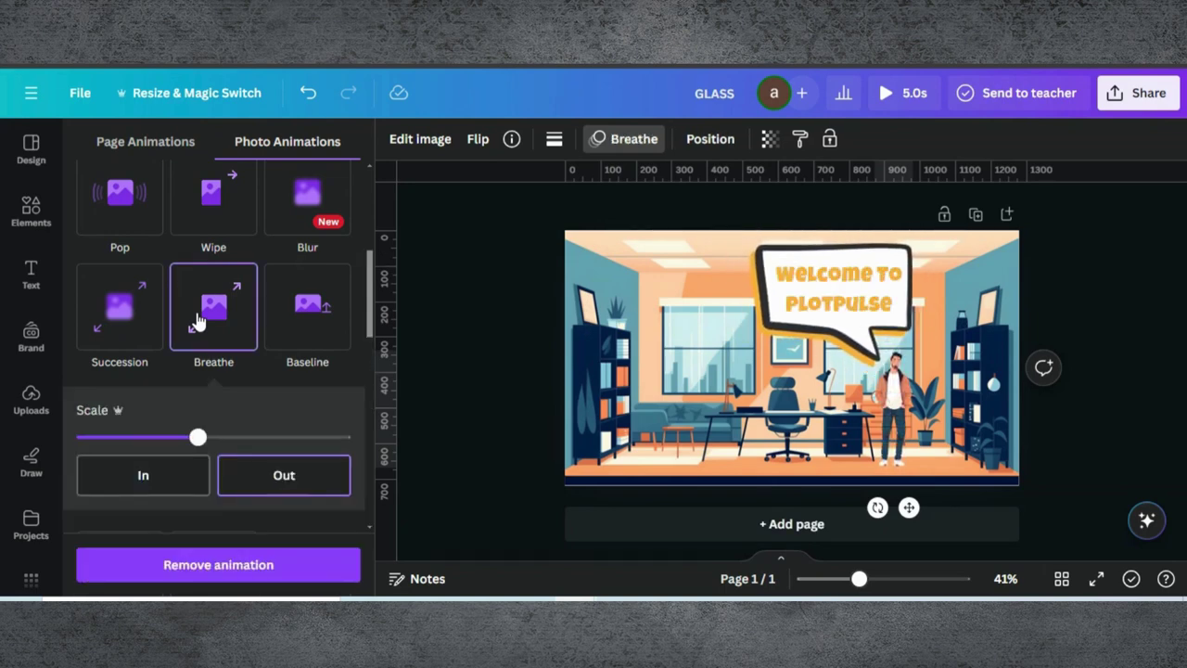
left_click(1048, 189)
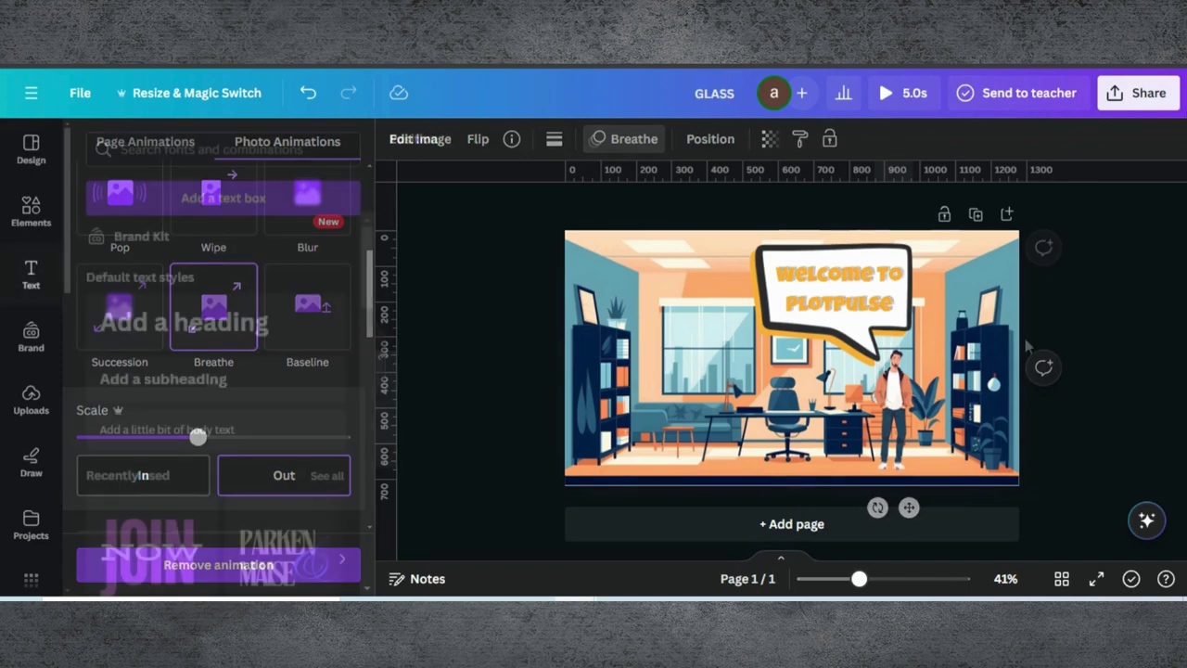
Download the design as a PNG image
left_click(1149, 95)
scroll(928, 418, "down", 3)
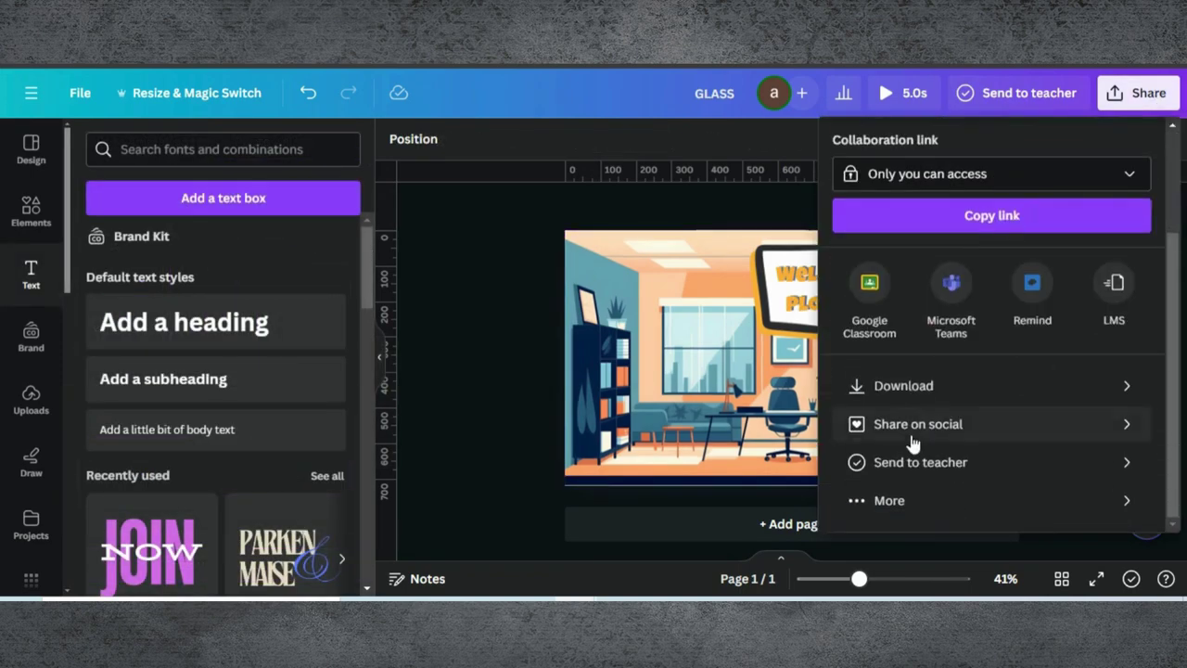
left_click(938, 385)
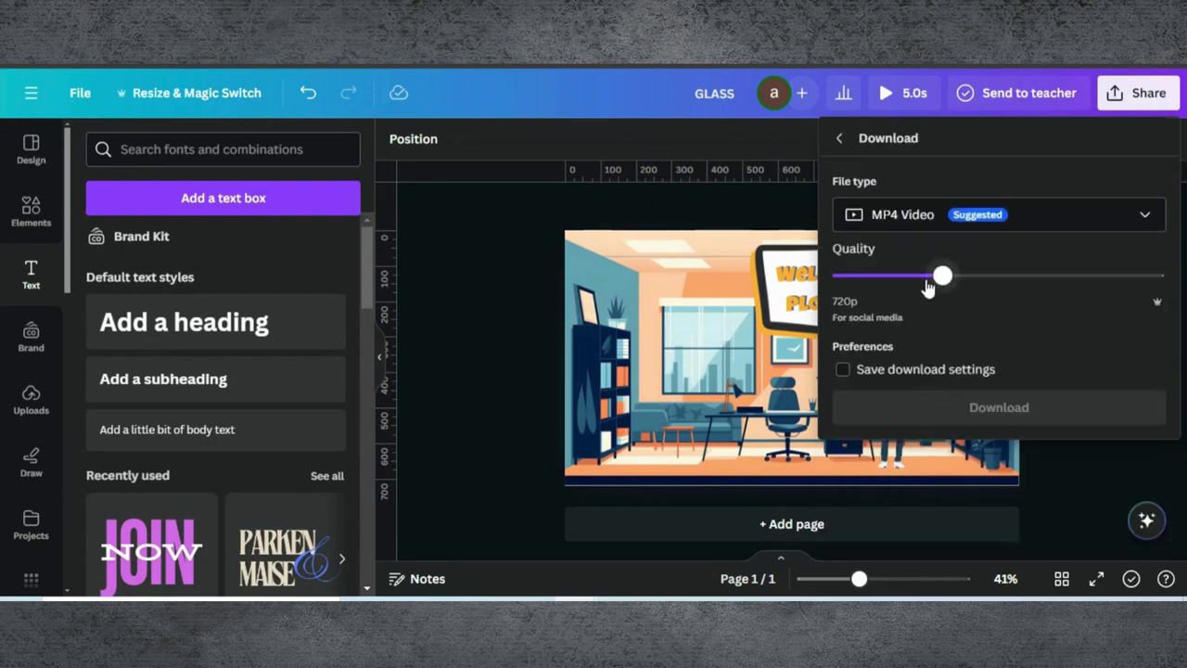
left_click(892, 217)
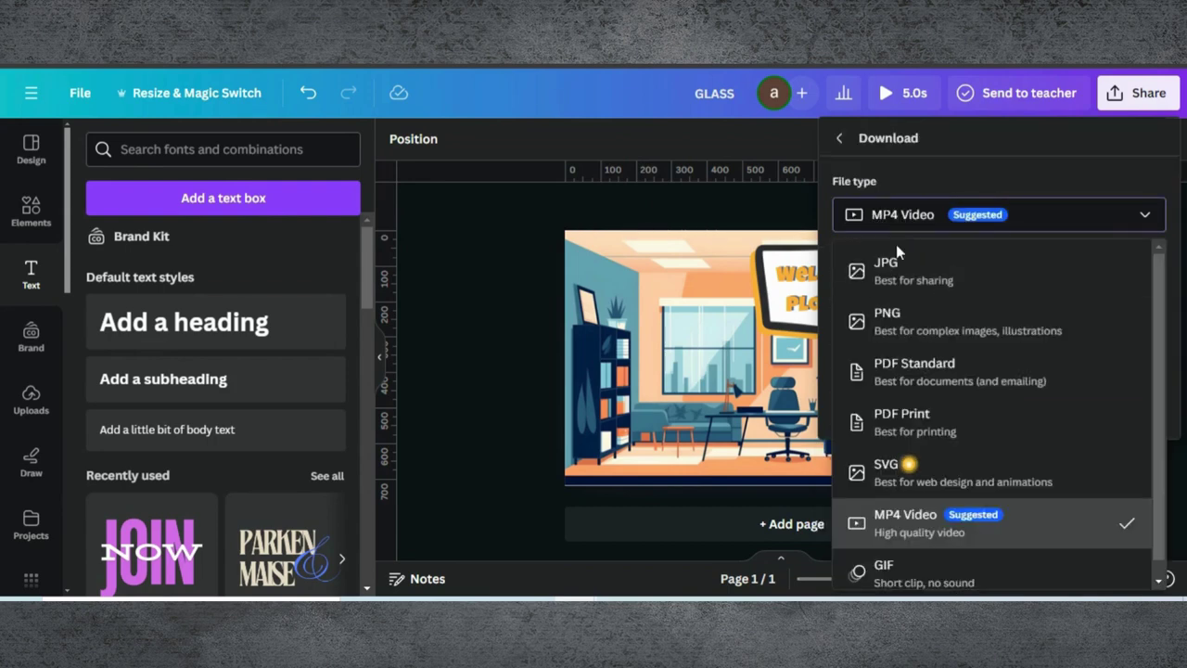
left_click(889, 320)
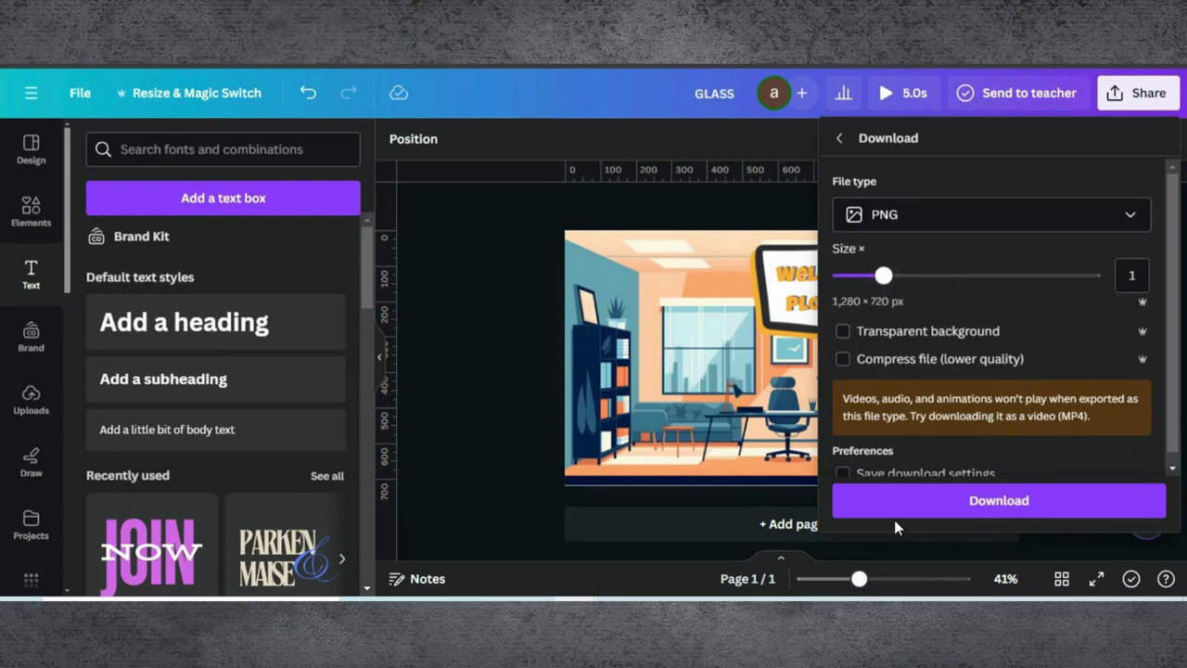
left_click(912, 502)
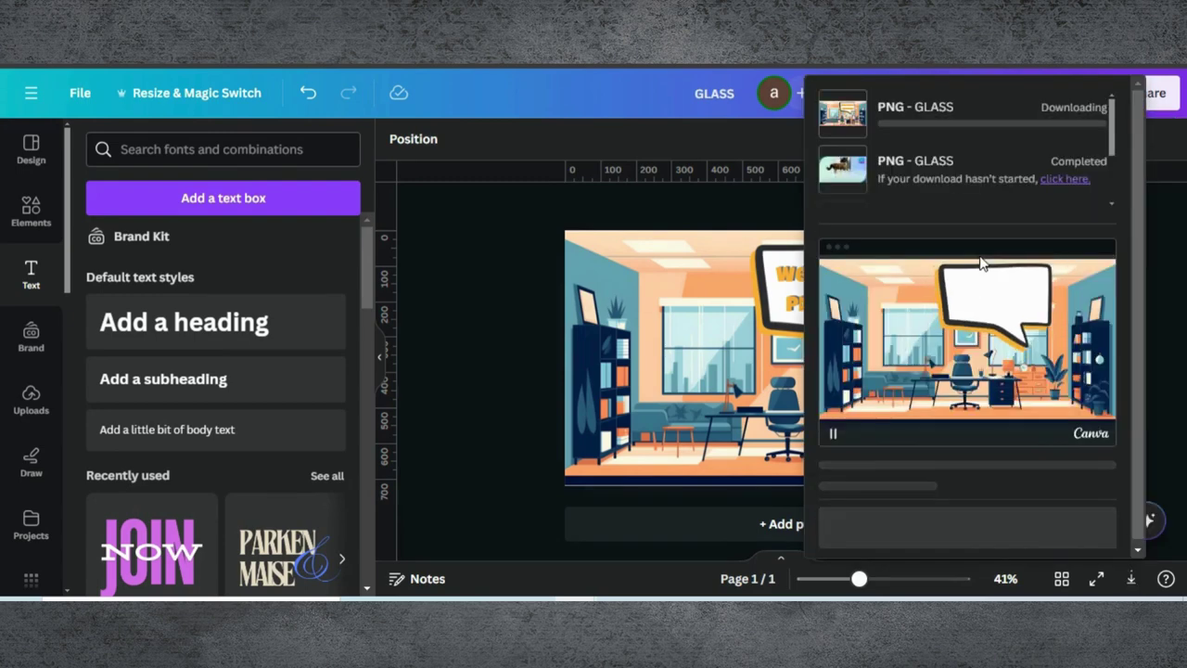
left_click(1117, 95)
Download the design again as an MP4 video
left_click(1118, 96)
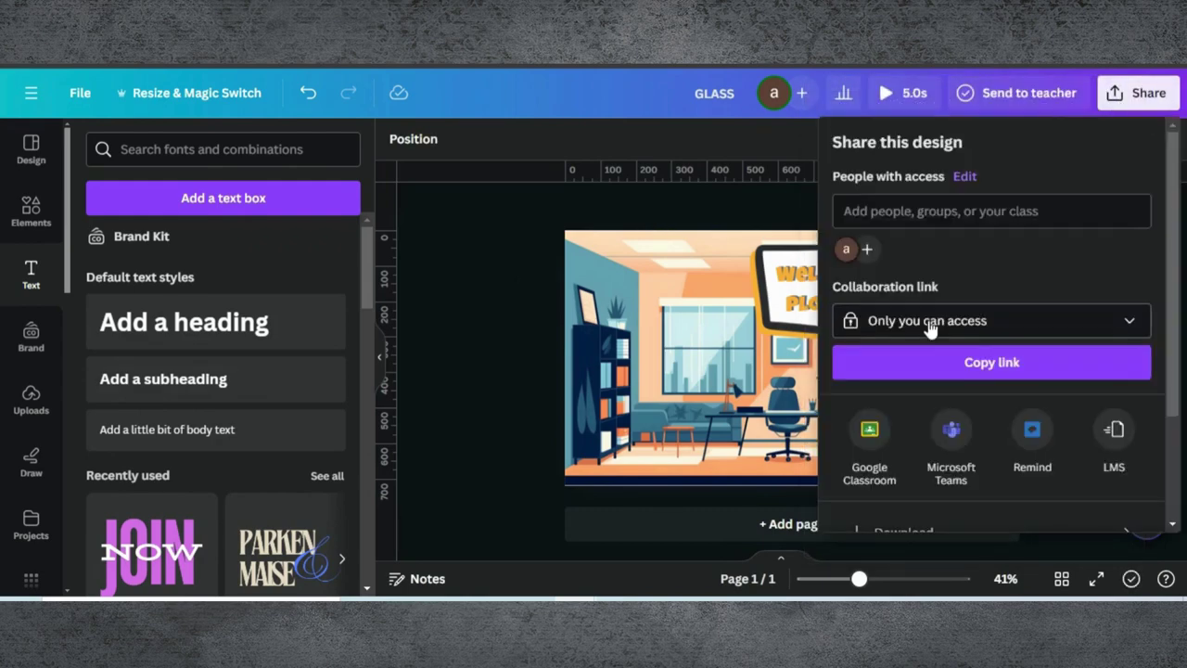
scroll(930, 328, "down", 3)
left_click(912, 384)
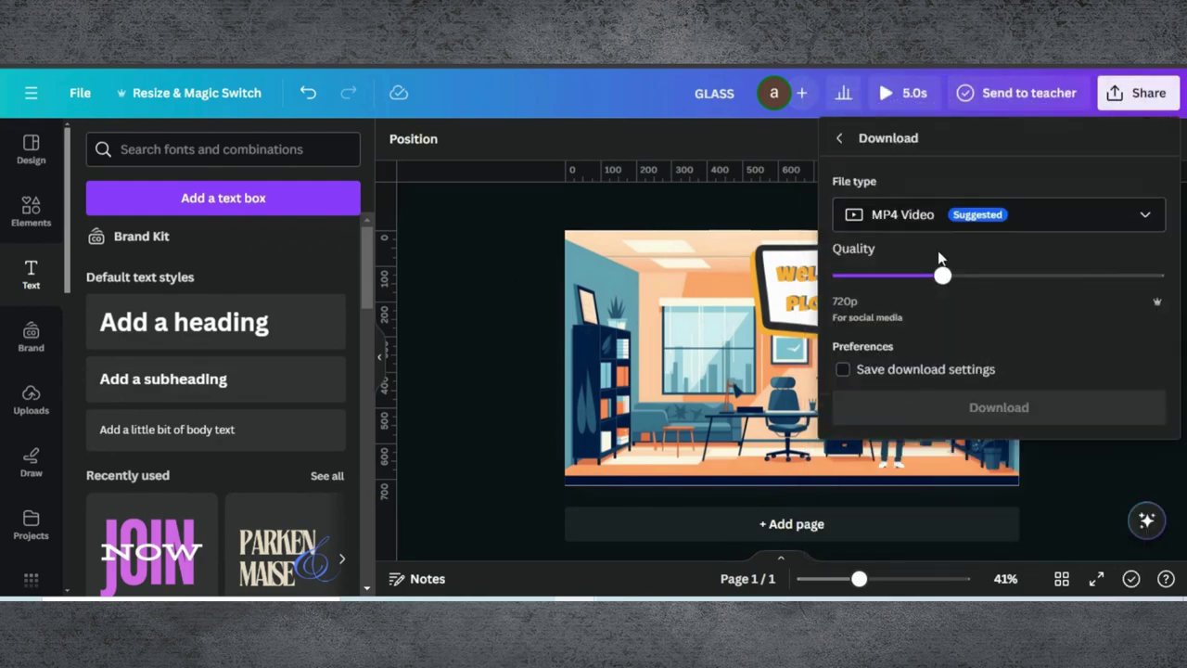
left_click(899, 413)
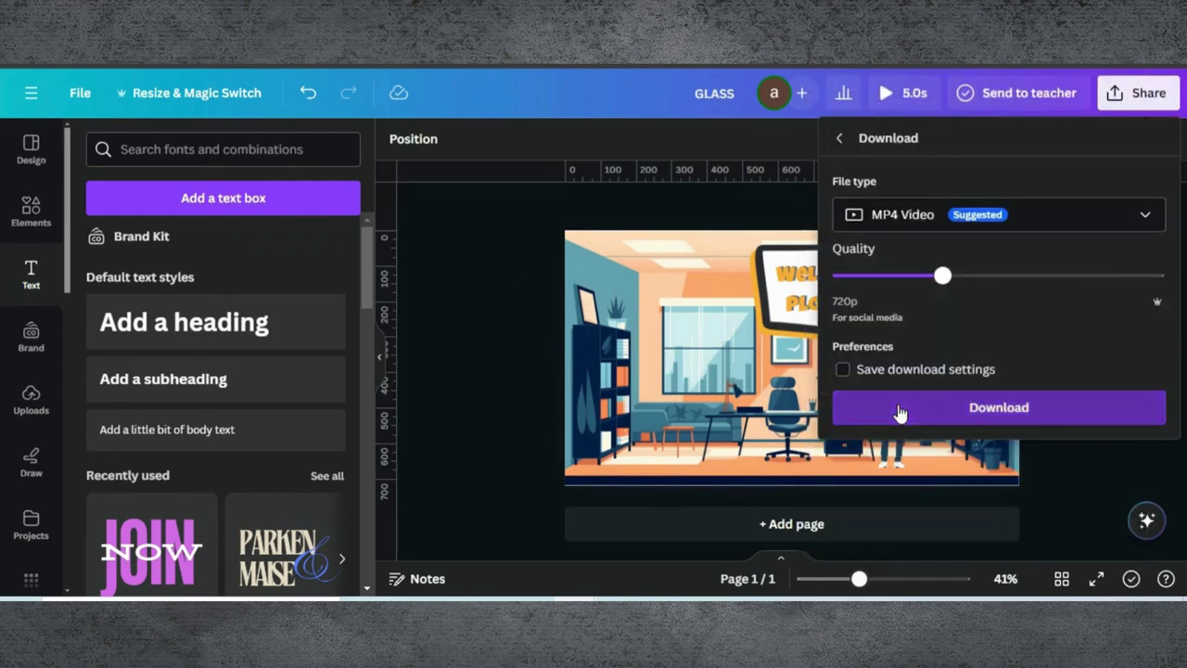
left_click(486, 353)
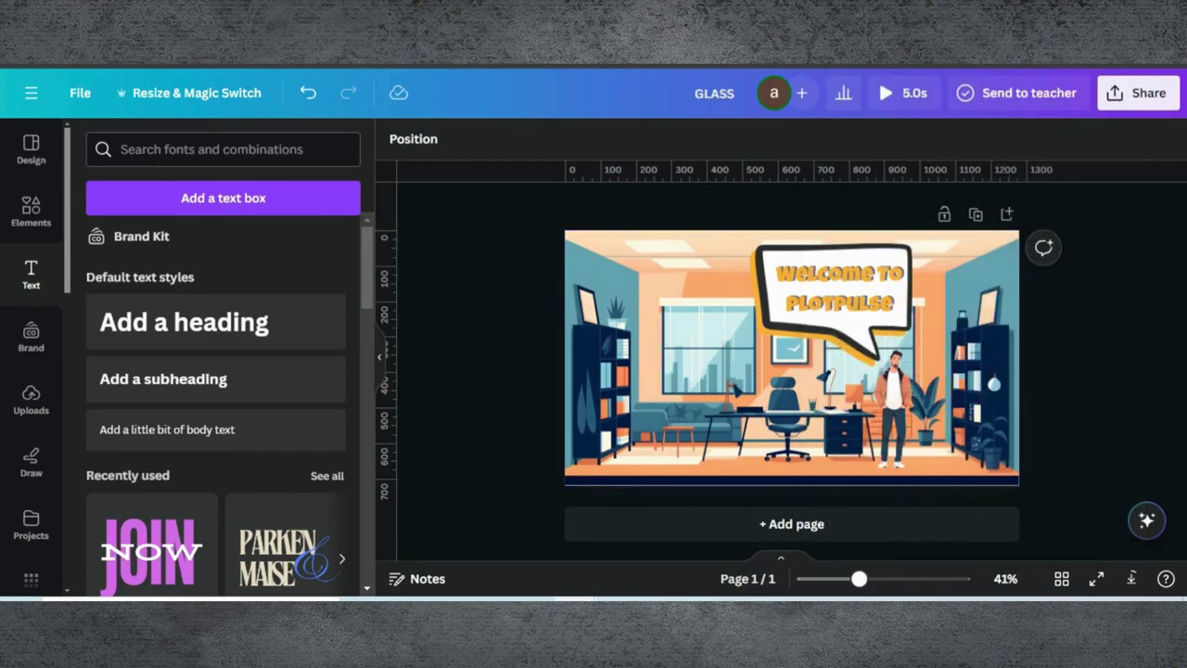